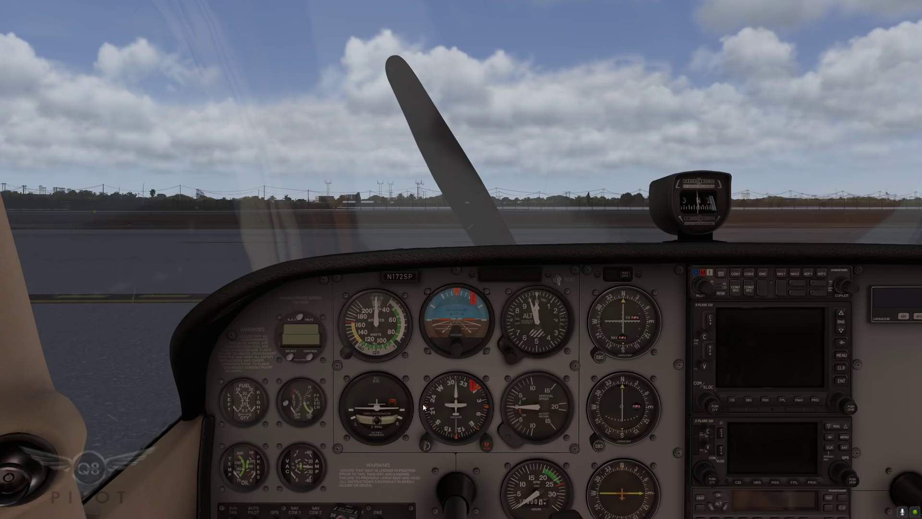
# Step: Open the X-Camera control panel with Ctrl+C and move it toward the upper left
pyautogui.hotkey('ctrl', 'c')
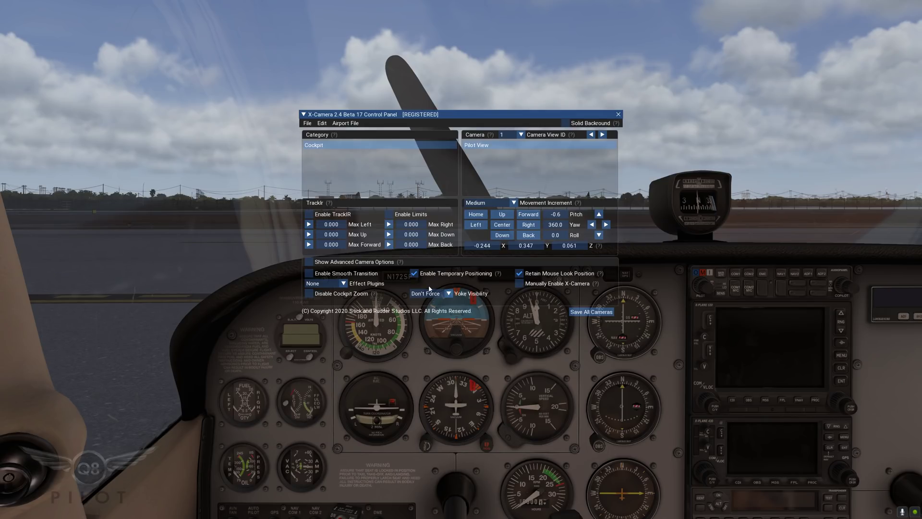
pyautogui.moveTo(427, 111); pyautogui.dragTo(170, 56)
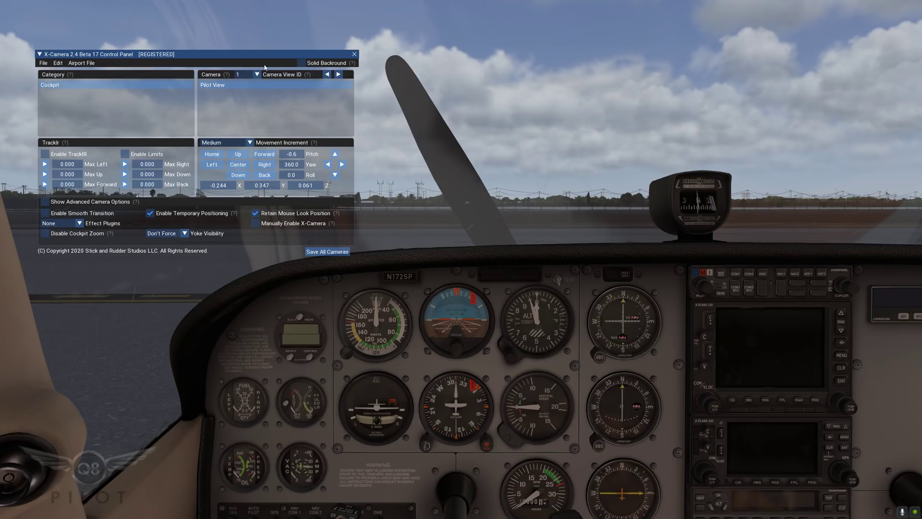
# Step: Turn on Solid Background for the control panel and drag it to the upper left
pyautogui.click(301, 64)
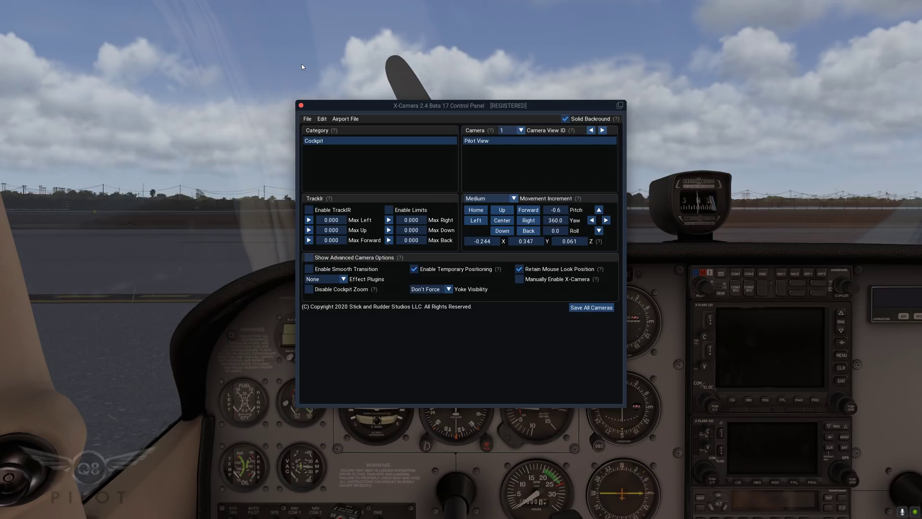
pyautogui.moveTo(486, 104); pyautogui.dragTo(232, 91)
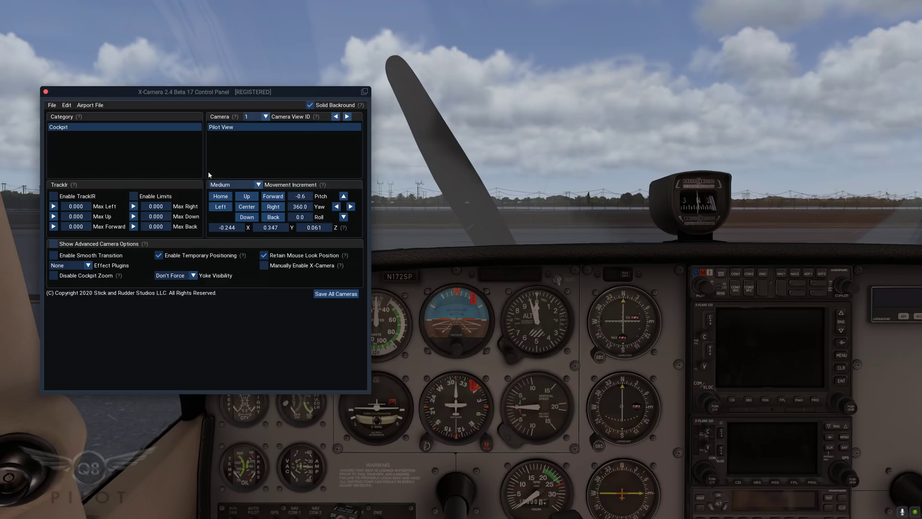
# Step: Open and dismiss the X-Camera File menu, then shift the panel slightly left
pyautogui.click(52, 108)
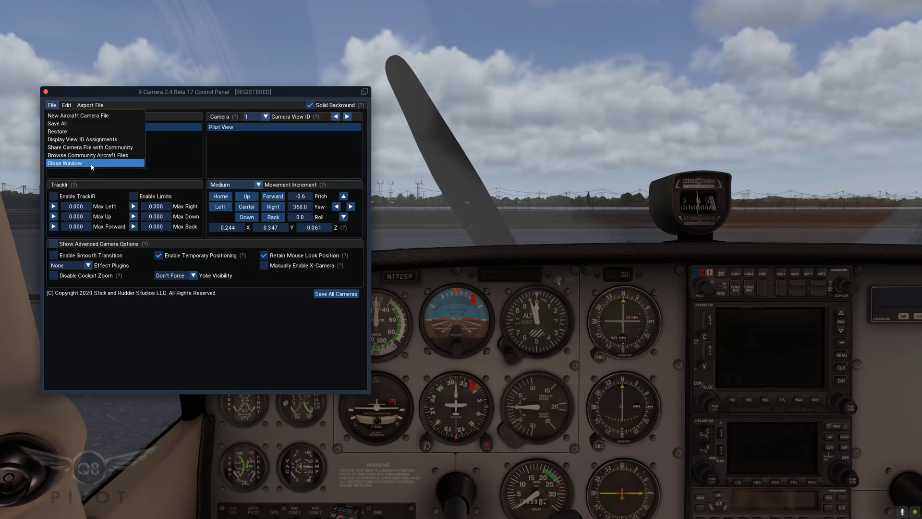
pyautogui.click(179, 142)
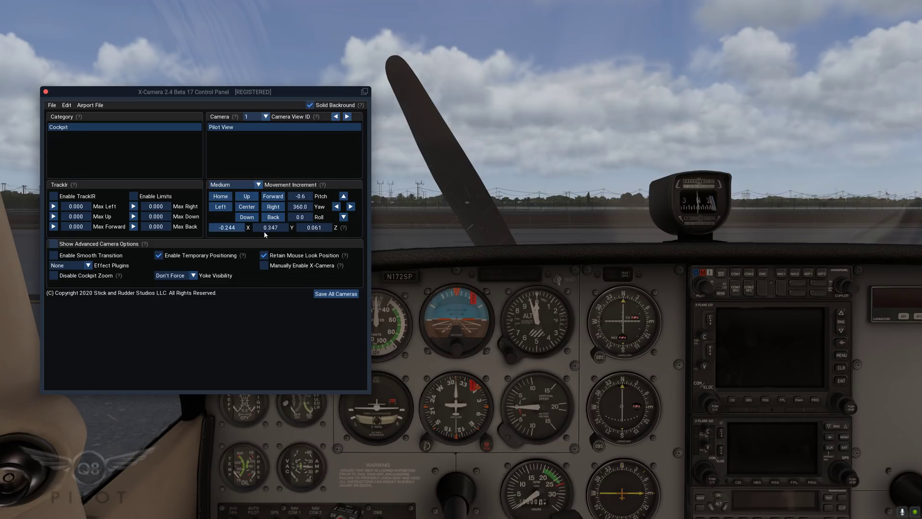
pyautogui.moveTo(237, 96); pyautogui.dragTo(200, 106)
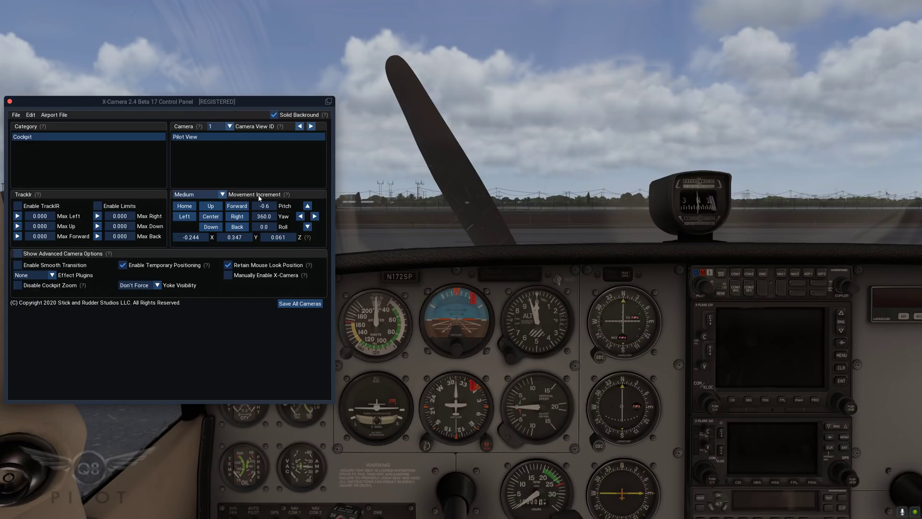
# Step: Nudge the Pilot View camera left and right, switching to the Small movement increment
pyautogui.press('.')
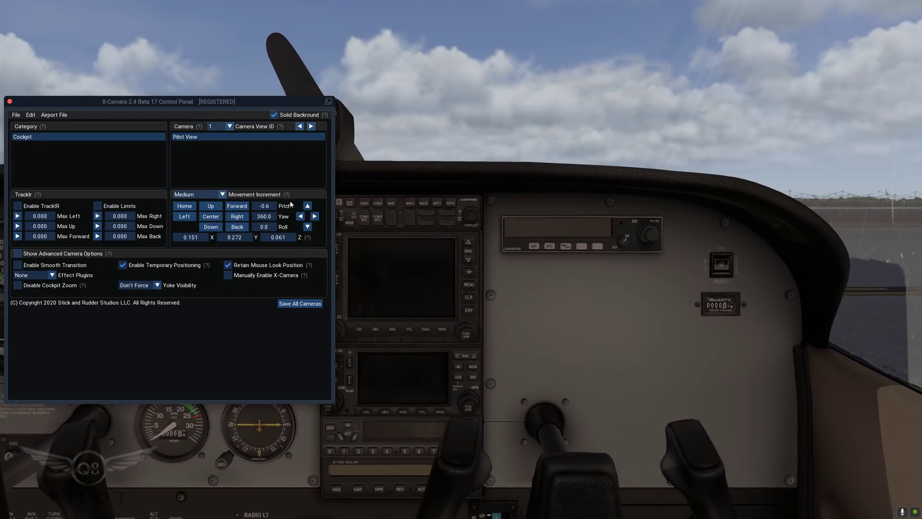
pyautogui.press(',')
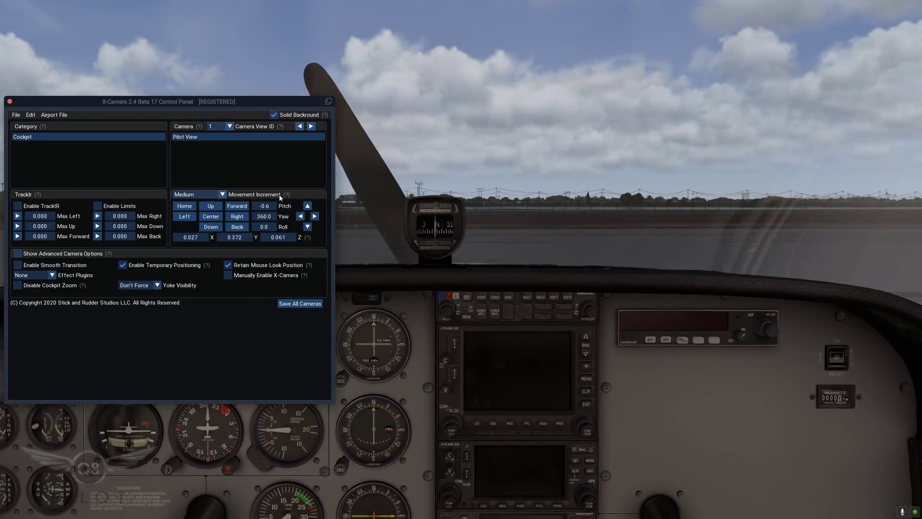
pyautogui.press('.')
pyautogui.press(',')
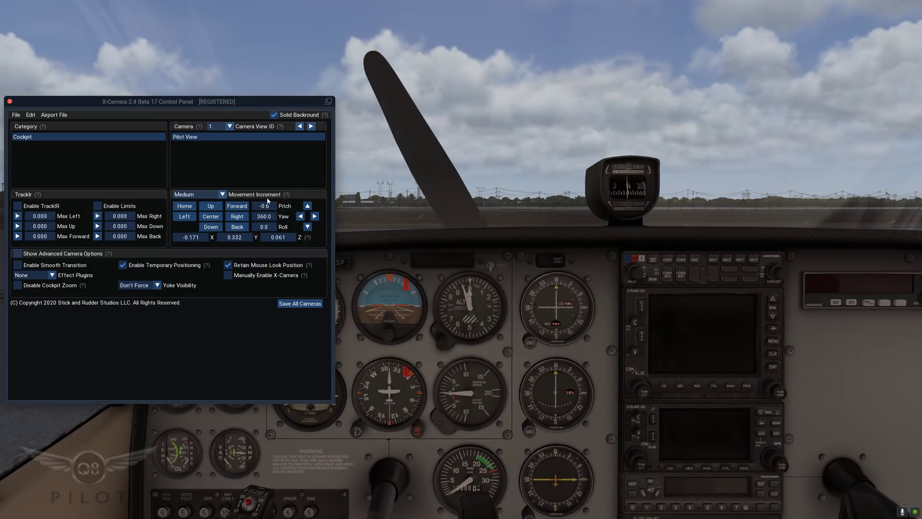
pyautogui.press('.')
pyautogui.press(',')
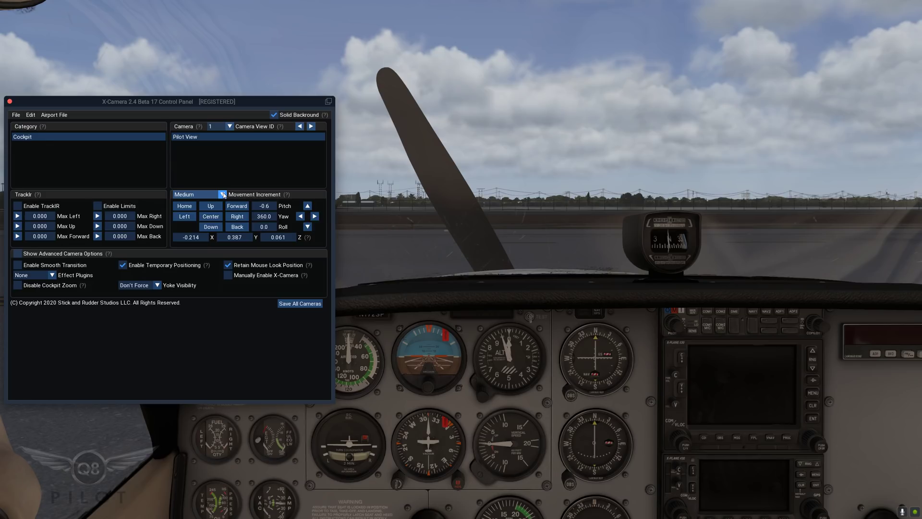
pyautogui.click(198, 195)
pyautogui.click(198, 205)
pyautogui.press('.')
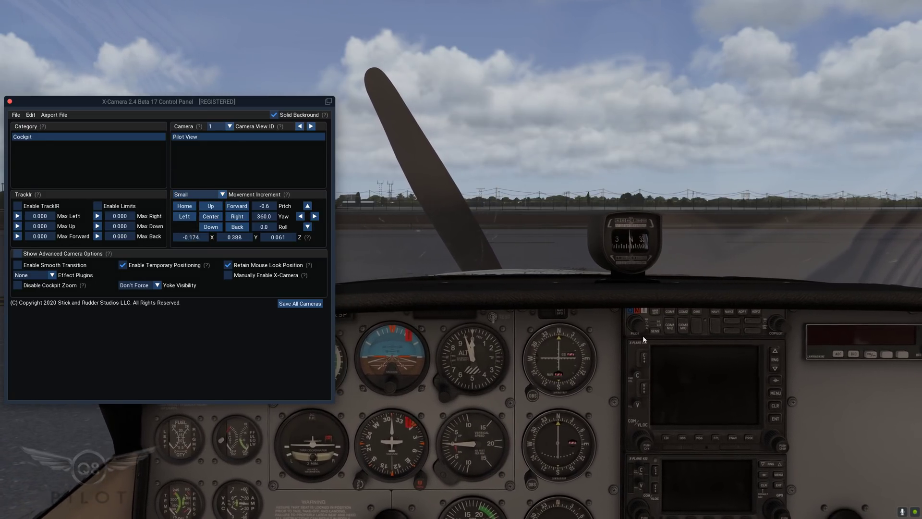
pyautogui.press(',')
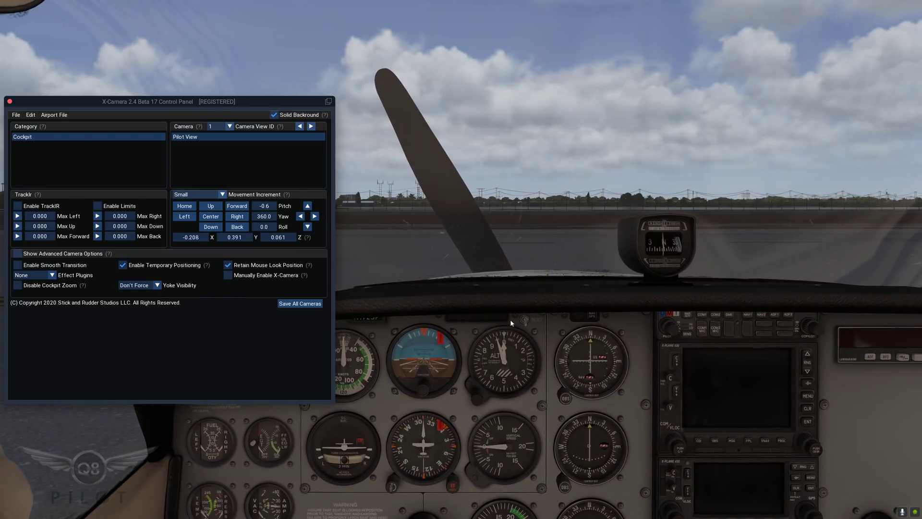
pyautogui.press('.')
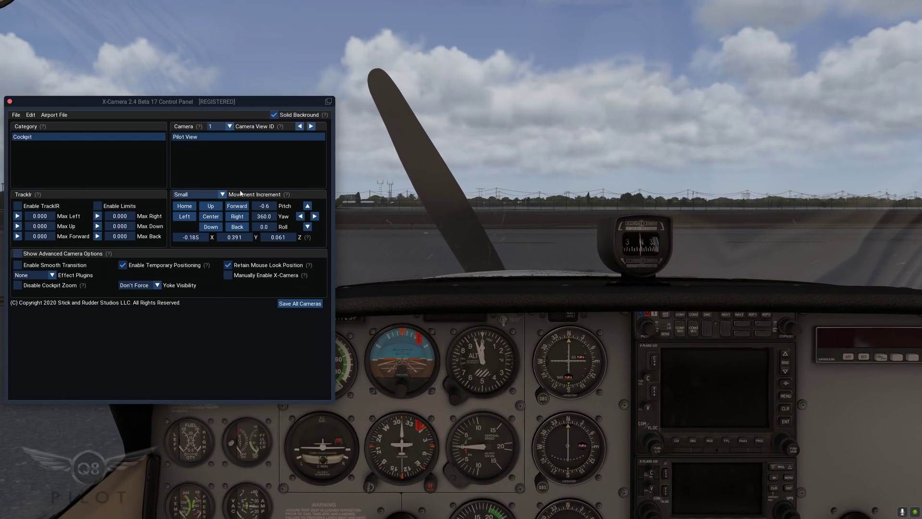
# Step: Move the camera left out of the cockpit with Large, then Medium increments
pyautogui.click(222, 194)
pyautogui.click(189, 221)
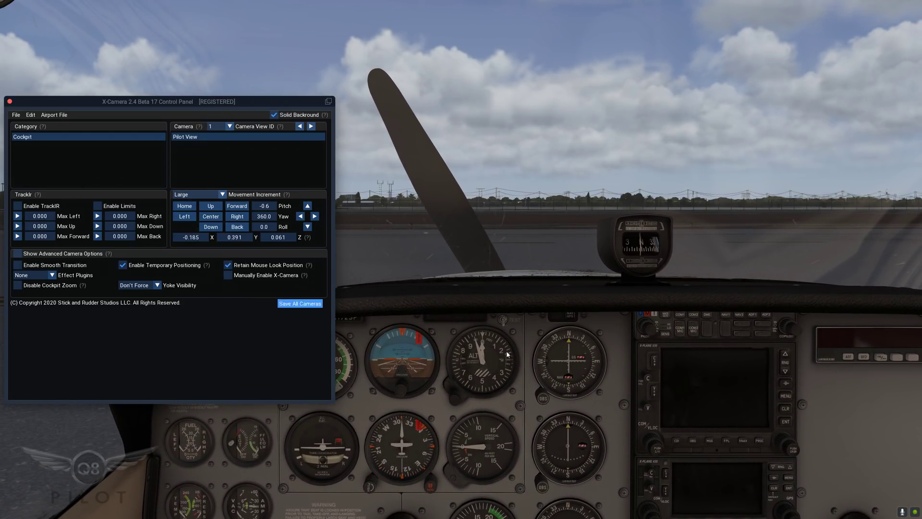
pyautogui.press(',')
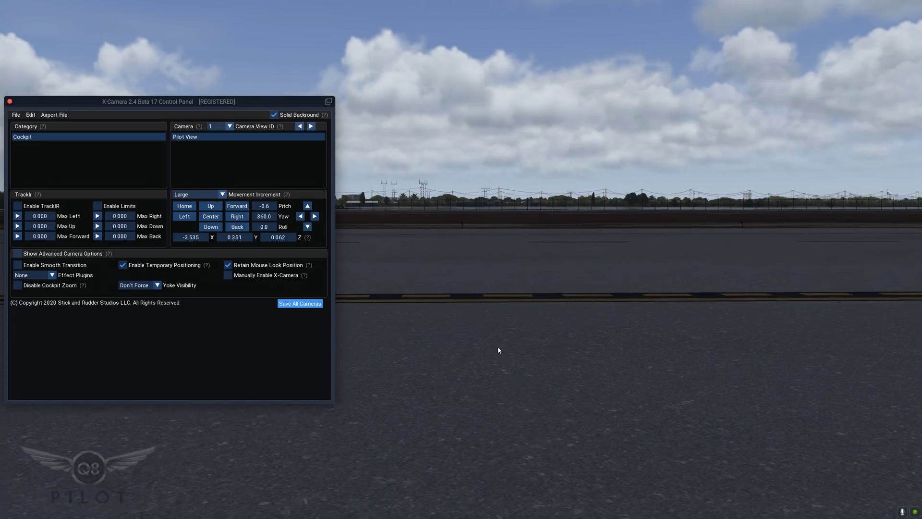
pyautogui.press(',')
pyautogui.click(197, 194)
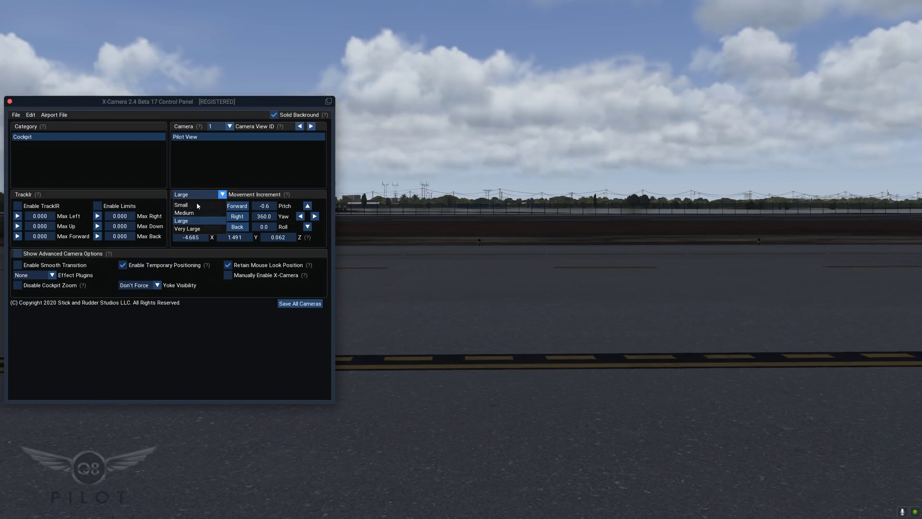
pyautogui.click(184, 213)
pyautogui.press(',')
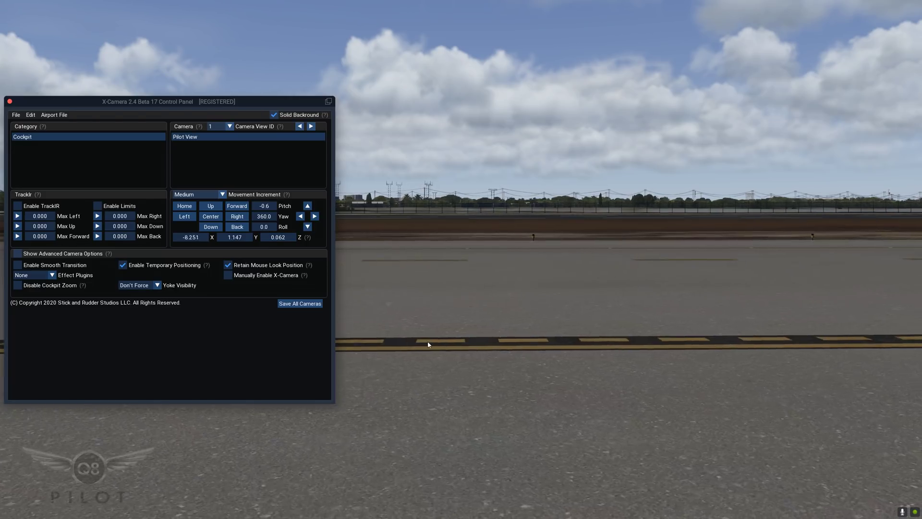
pyautogui.press(',')
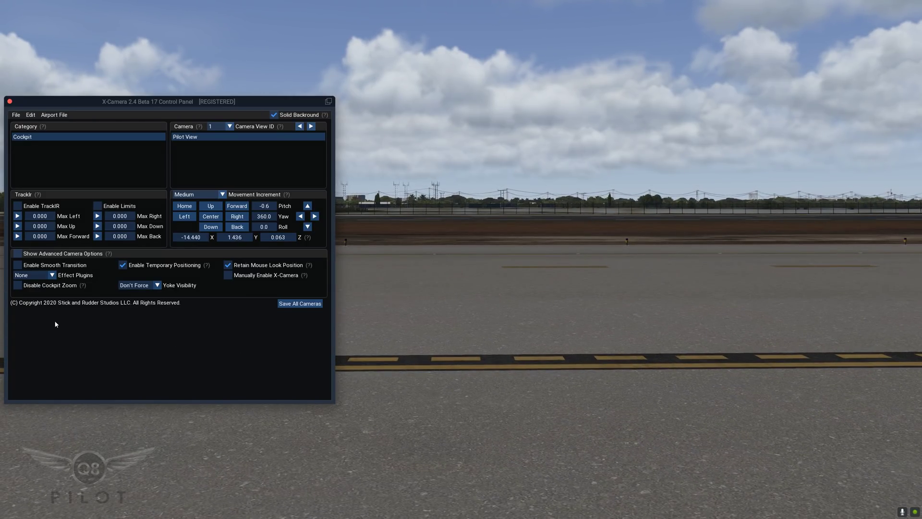
pyautogui.press(',')
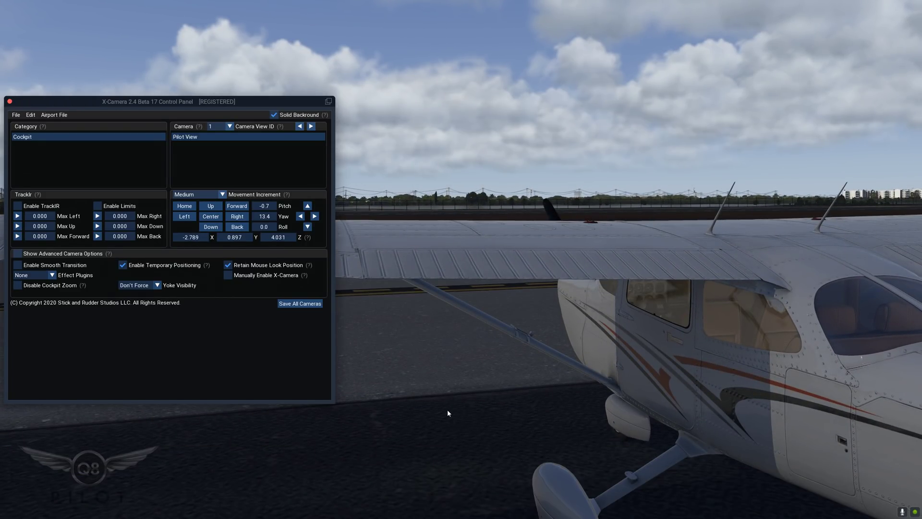
# Step: Look back into the cockpit and settle the pilot seat at X -0.245, Y 0.441, Z 0.302
pyautogui.moveTo(448, 413); pyautogui.dragTo(501, 441)
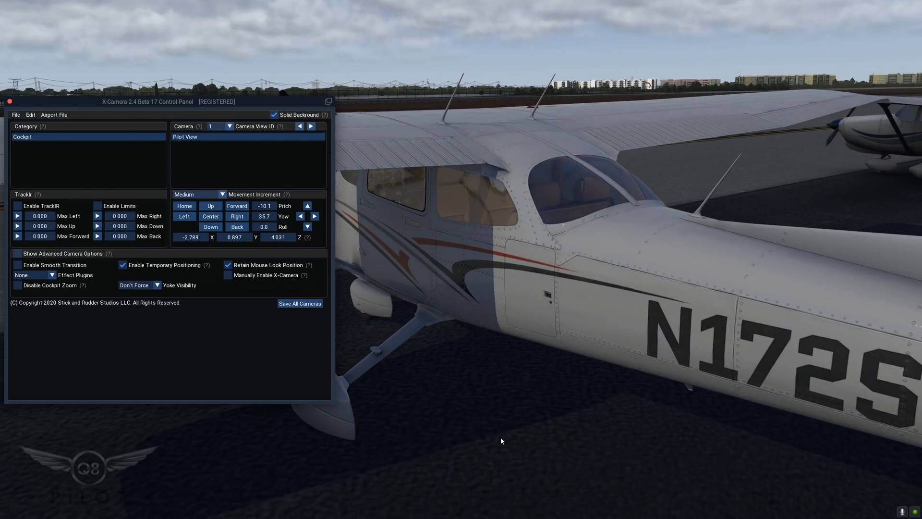
pyautogui.scroll(10, 500, 437)
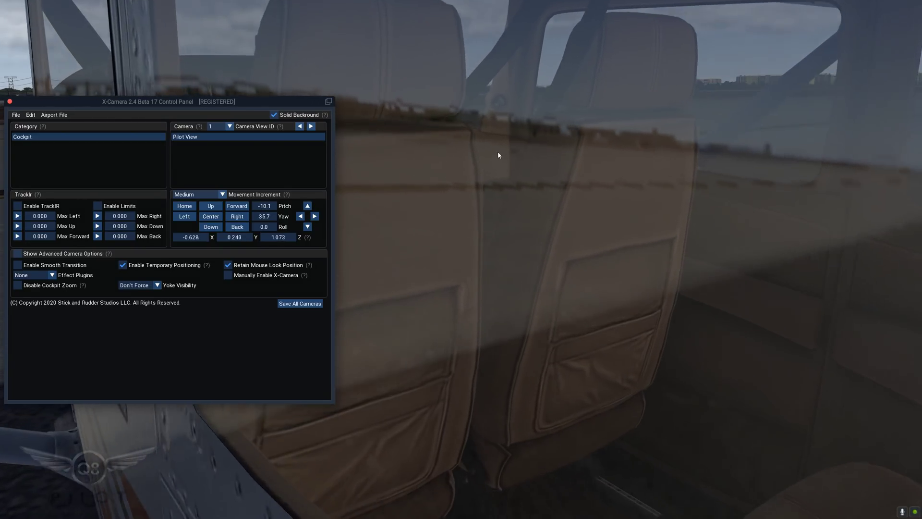
pyautogui.scroll(5, 497, 150)
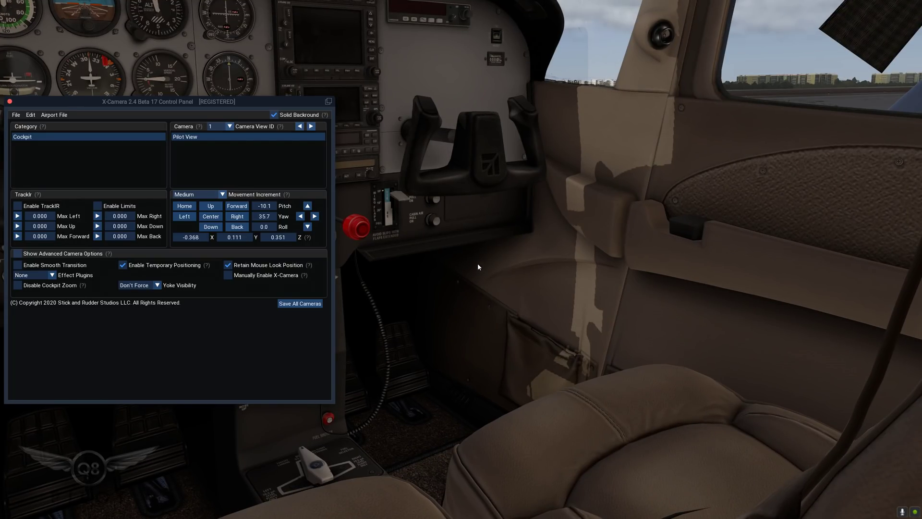
pyautogui.press('r')
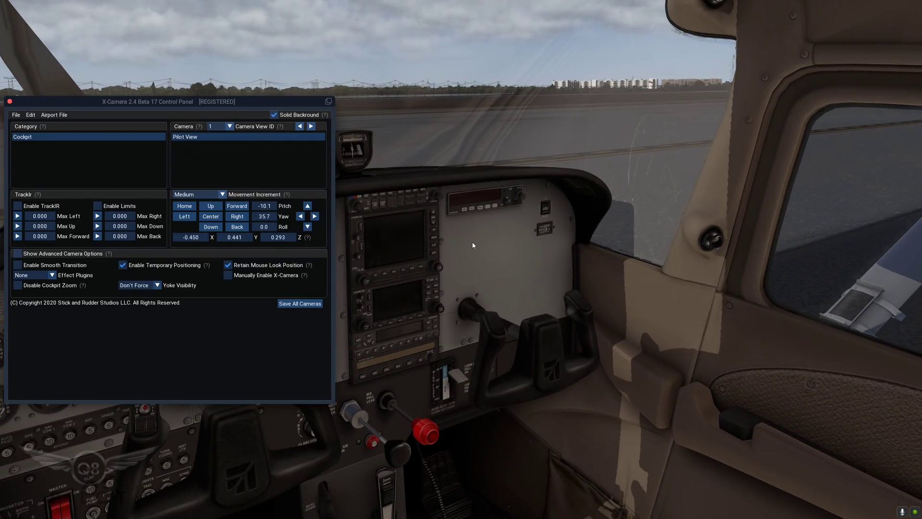
pyautogui.moveTo(472, 245); pyautogui.dragTo(388, 238)
pyautogui.press('.')
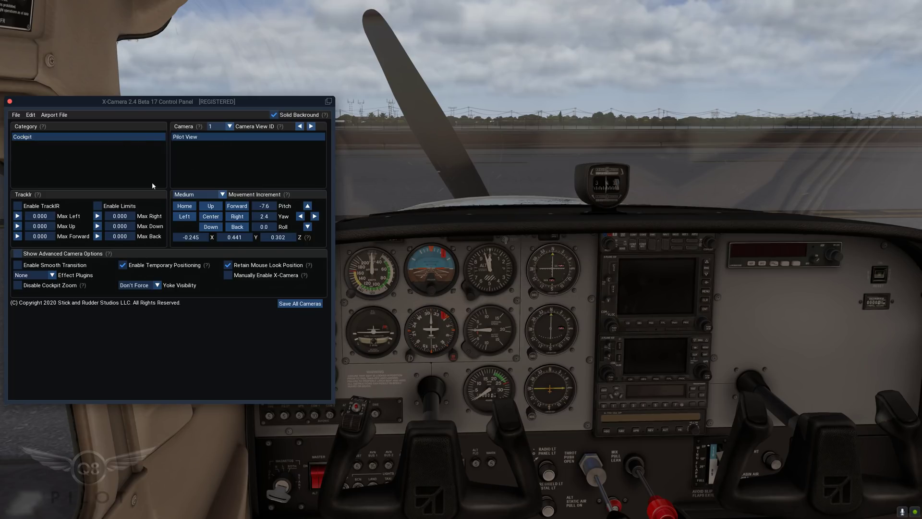
# Step: Move the panel right and down, then tick Show Advanced Camera Options
pyautogui.moveTo(115, 106); pyautogui.dragTo(169, 139)
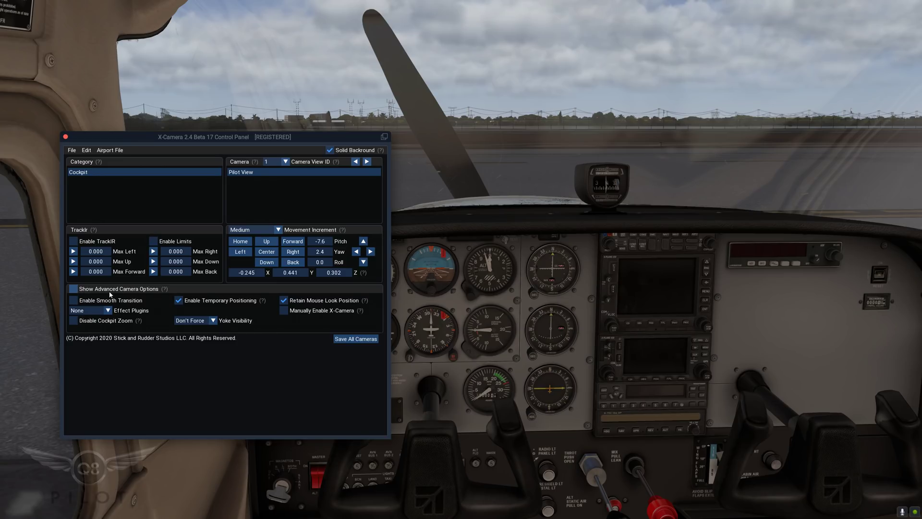
pyautogui.click(73, 290)
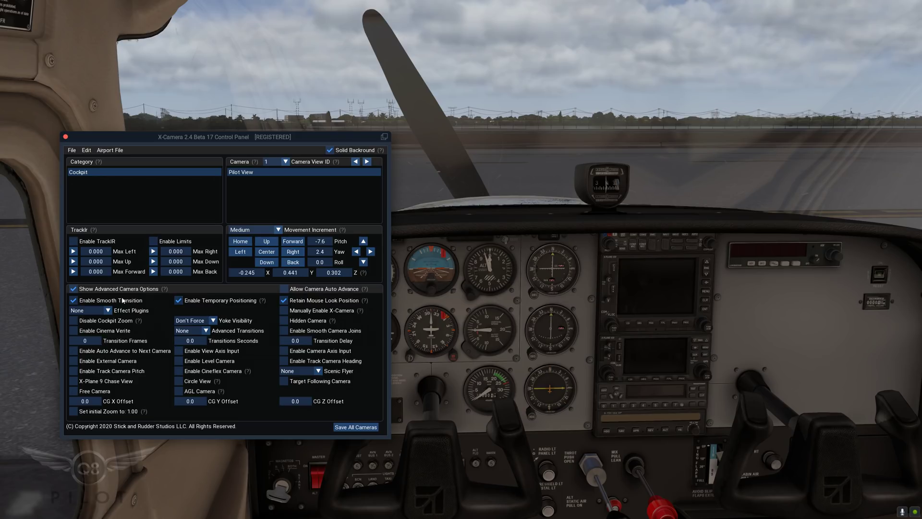
# Step: Test mouse look with Retain Mouse Look Position toggled off and on, then Save All Cameras
pyautogui.moveTo(423, 316); pyautogui.dragTo(535, 333)
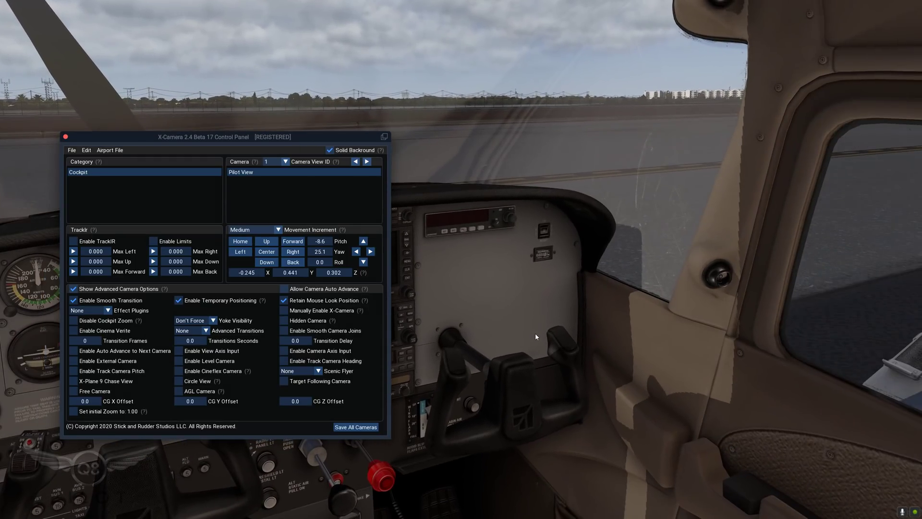
pyautogui.click(284, 300)
pyautogui.moveTo(523, 366); pyautogui.dragTo(383, 358)
pyautogui.click(284, 300)
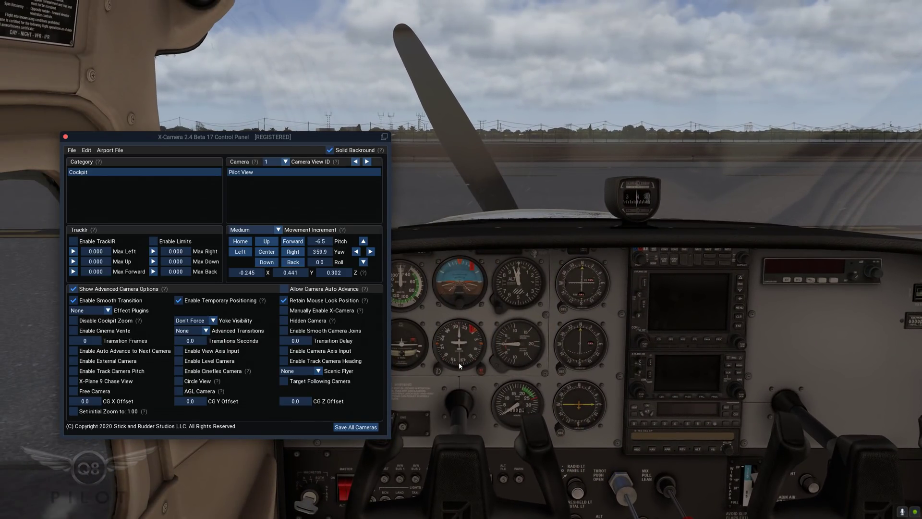
pyautogui.click(336, 427)
# Step: Choose RealView as the Effect Plugin, confirm it, then open X-Plane's Plugins menu
pyautogui.click(104, 310)
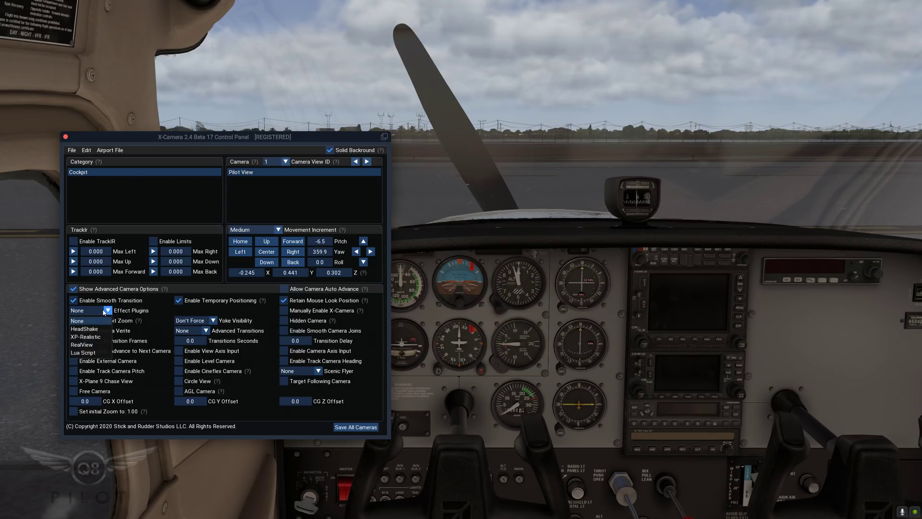
pyautogui.click(98, 346)
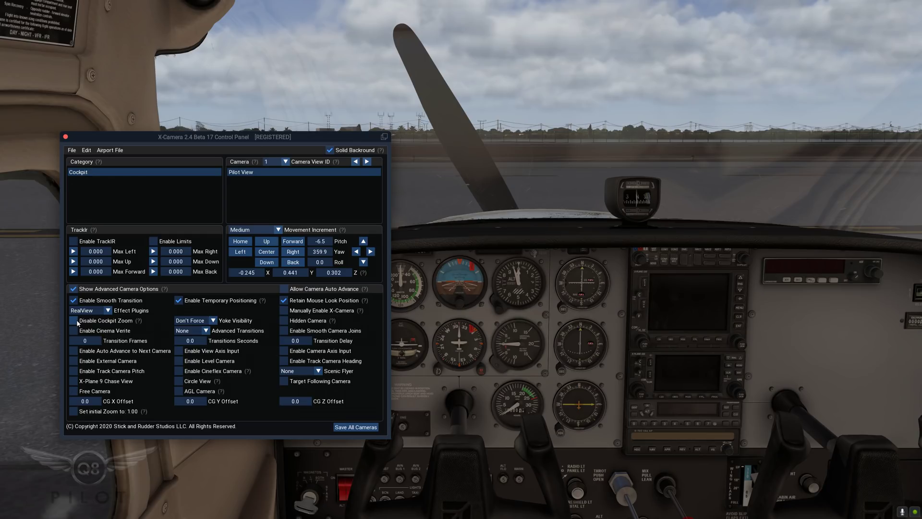
pyautogui.click(108, 310)
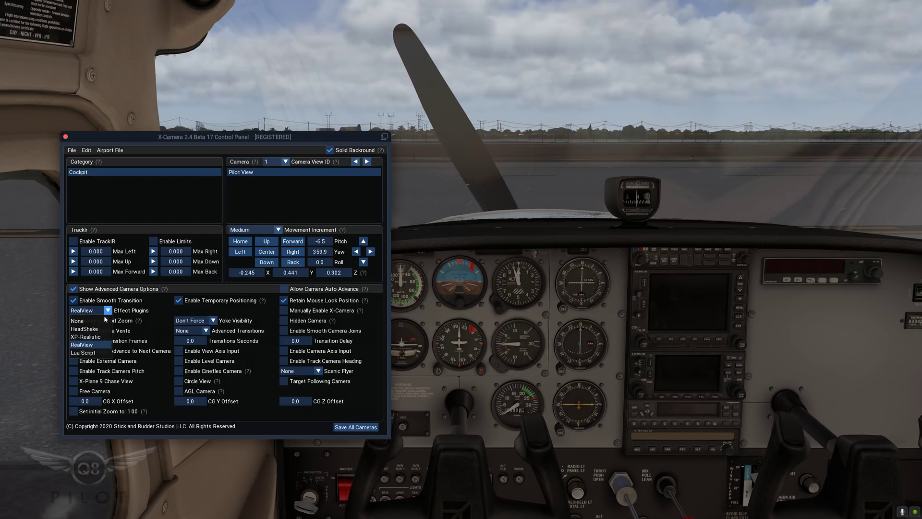
pyautogui.click(86, 345)
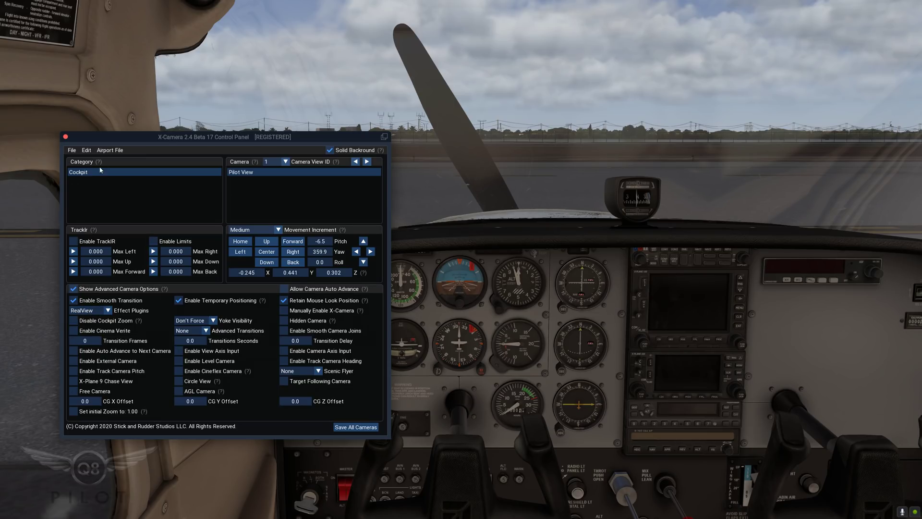
pyautogui.click(100, 6)
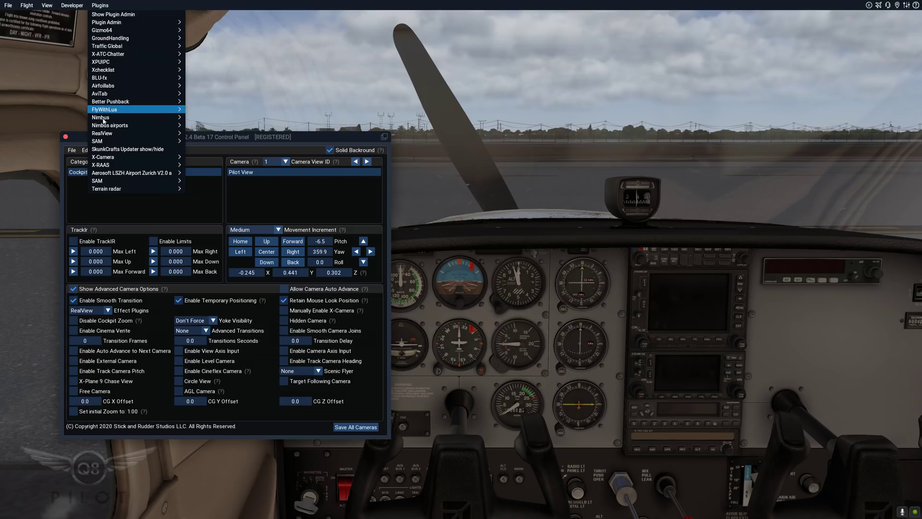
# Step: Enable X-Camera mode on RealView Settings' Misc tab and close the window
pyautogui.moveTo(110, 141)
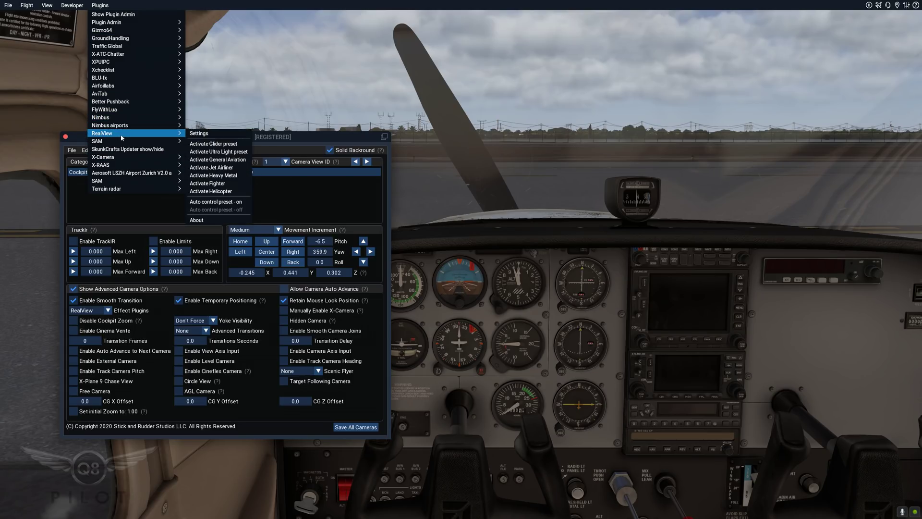
pyautogui.click(199, 134)
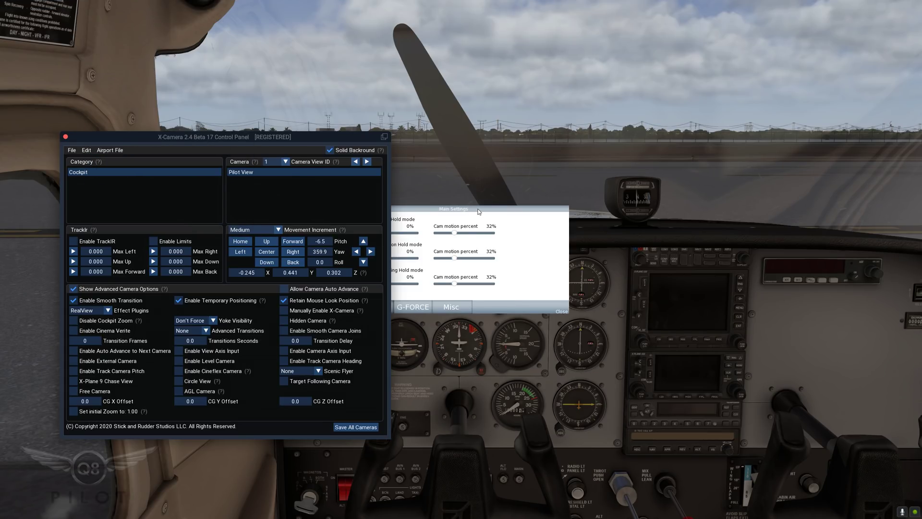
pyautogui.click(555, 303)
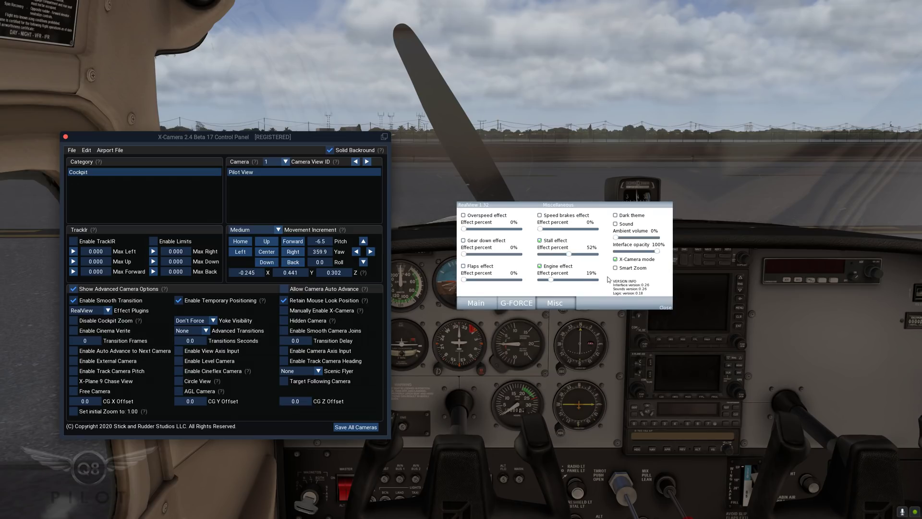
pyautogui.click(615, 260)
pyautogui.click(664, 307)
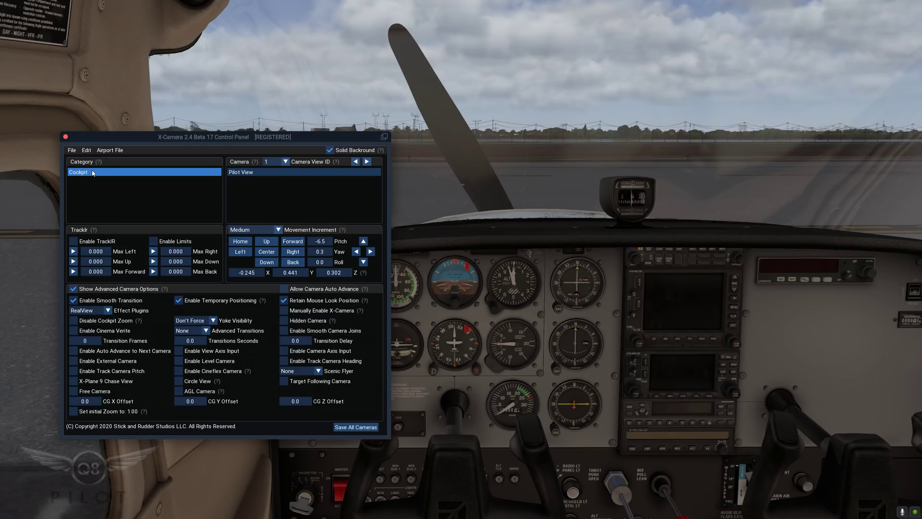
# Step: Select Pilot View in the Camera list to restore its saved yaw of 359.9
pyautogui.click(238, 172)
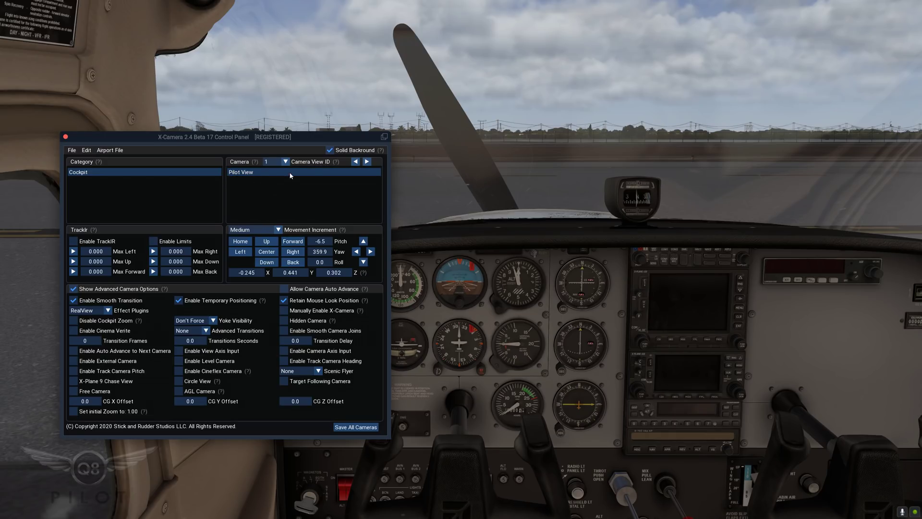
# Step: Add Camera 2 to the end of the Cockpit camera list and select it
pyautogui.click(239, 163)
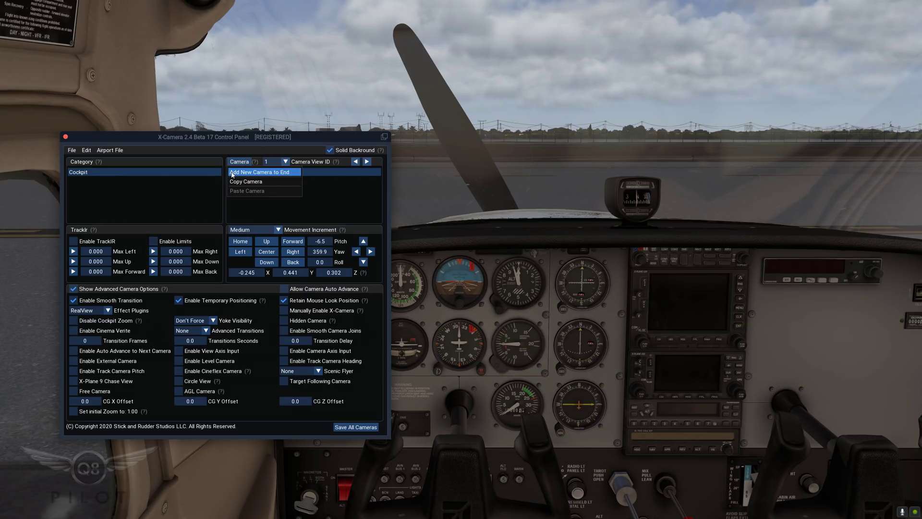
pyautogui.click(233, 173)
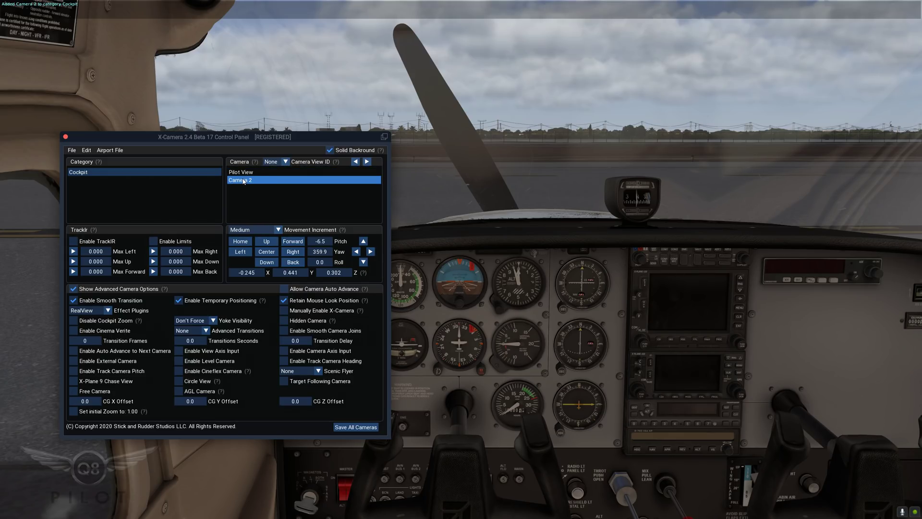
pyautogui.click(234, 181)
# Step: Rename Camera 2 to 'First Officer' and save all cameras with its right-seat position (X 0.265, Y 0.426, Z 0.301)
pyautogui.rightClick(243, 181)
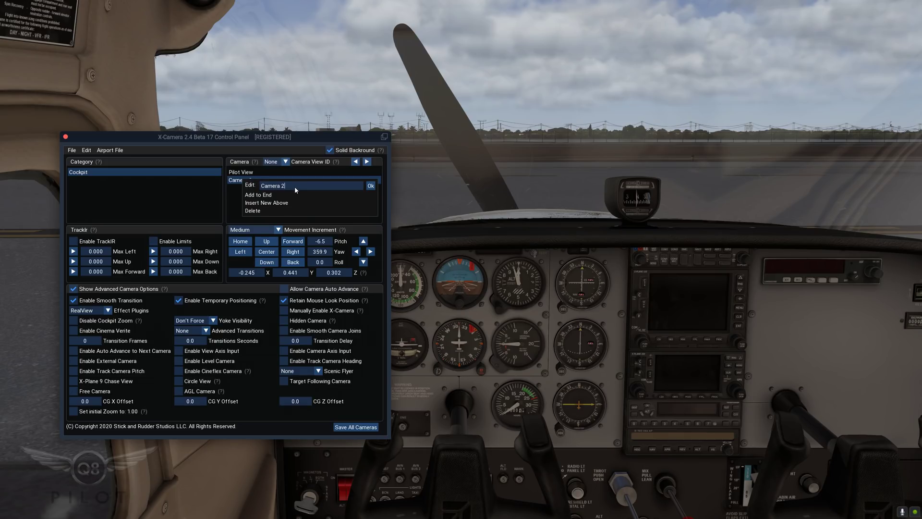
pyautogui.moveTo(295, 188); pyautogui.dragTo(246, 184)
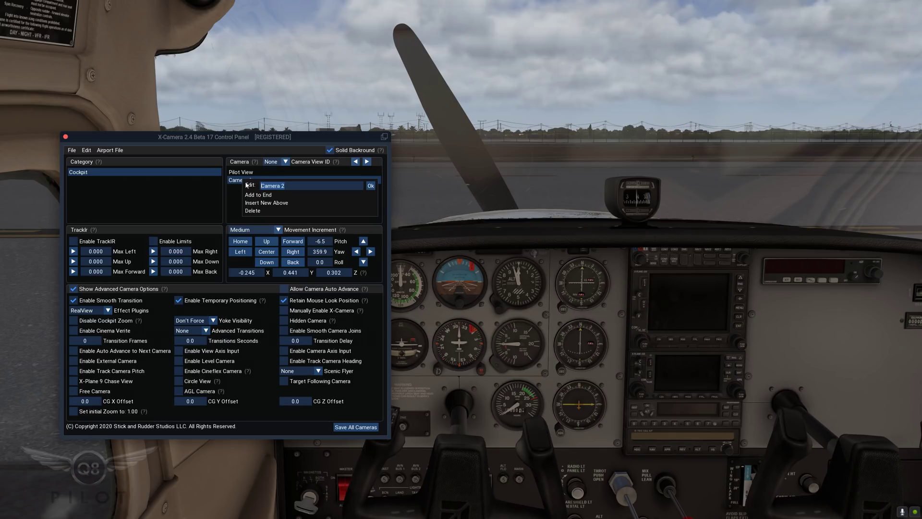
pyautogui.write('First Officer')
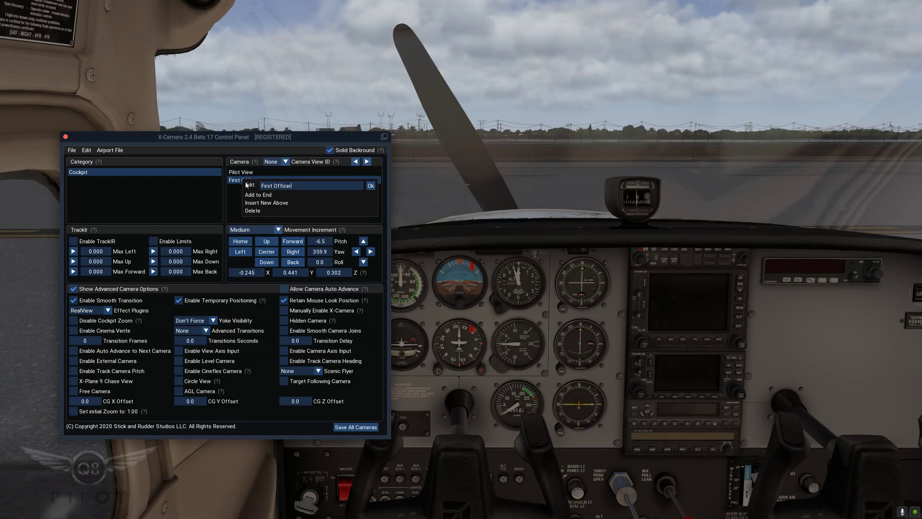
pyautogui.click(370, 185)
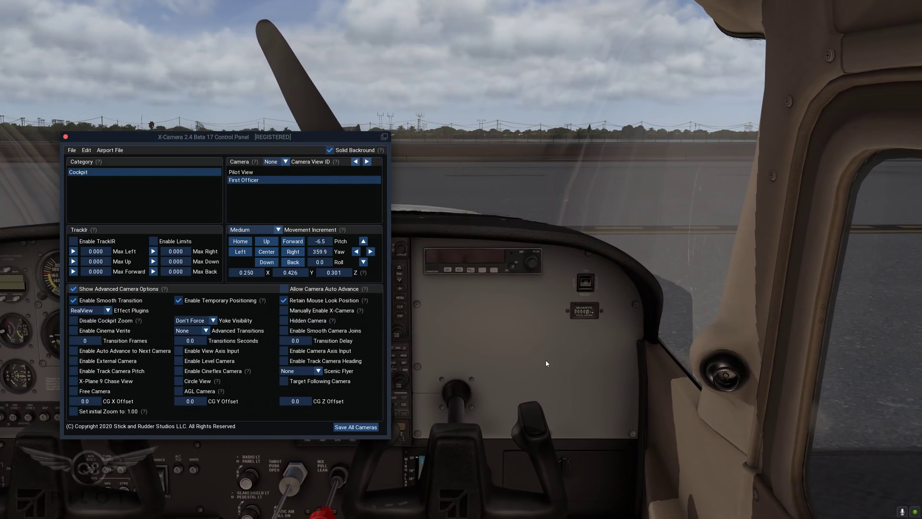
pyautogui.click(377, 426)
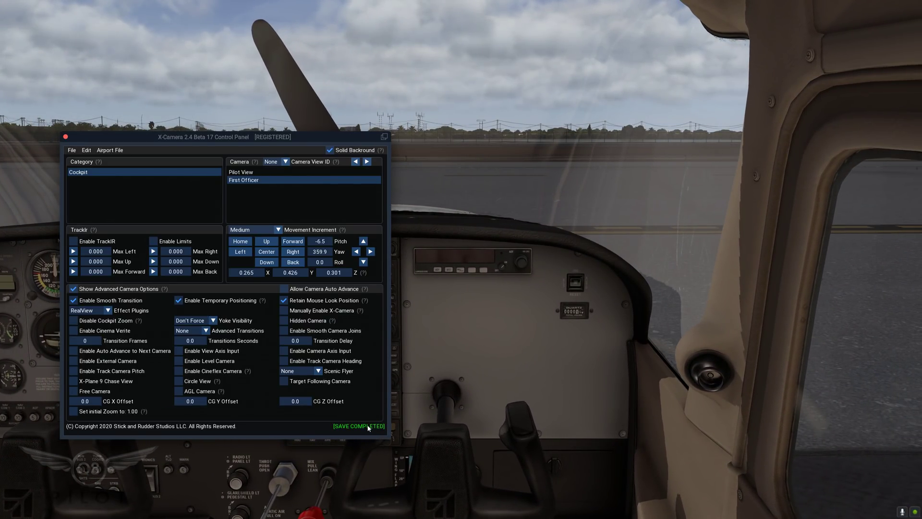
# Step: Alternate twice between the Pilot View and First Officer cameras, ending on Pilot View
pyautogui.click(251, 172)
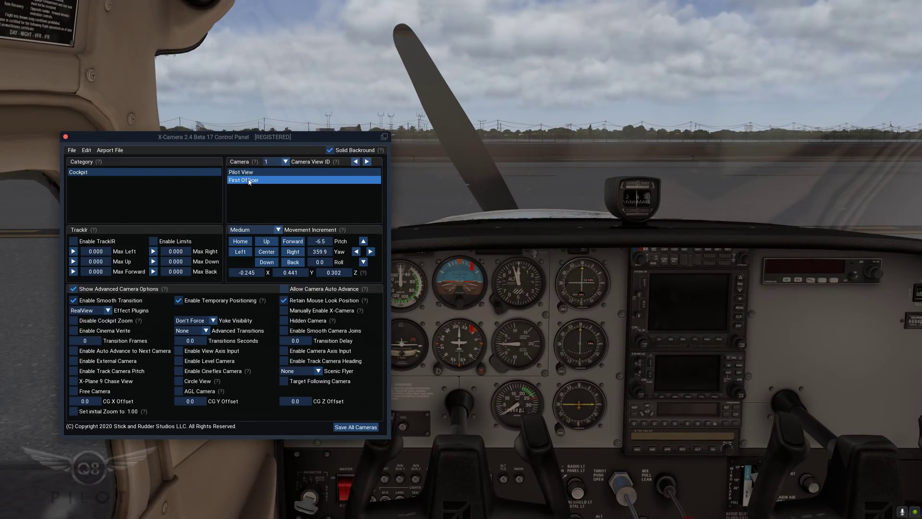
pyautogui.click(249, 181)
pyautogui.click(243, 174)
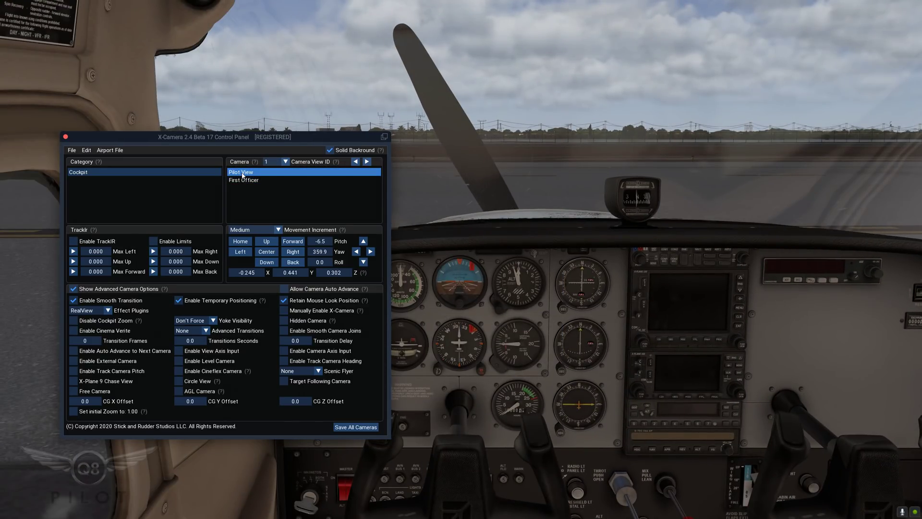
pyautogui.click(256, 180)
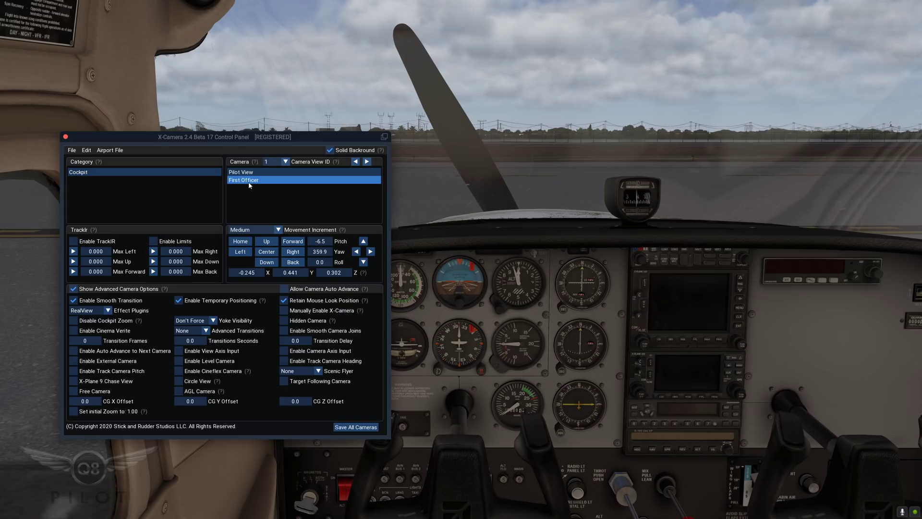
pyautogui.click(249, 172)
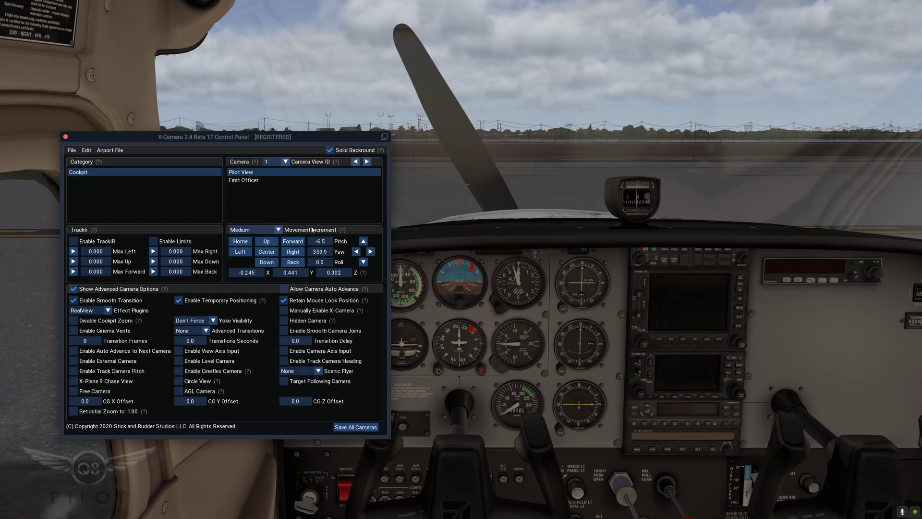
# Step: Turn off smooth transitions for Pilot View, save all cameras, and test switching to First Officer and back
pyautogui.click(73, 300)
pyautogui.click(353, 427)
pyautogui.click(247, 180)
pyautogui.click(243, 173)
# Step: Turn off smooth transitions for the First Officer camera and save all cameras
pyautogui.click(245, 180)
pyautogui.click(73, 301)
pyautogui.click(73, 300)
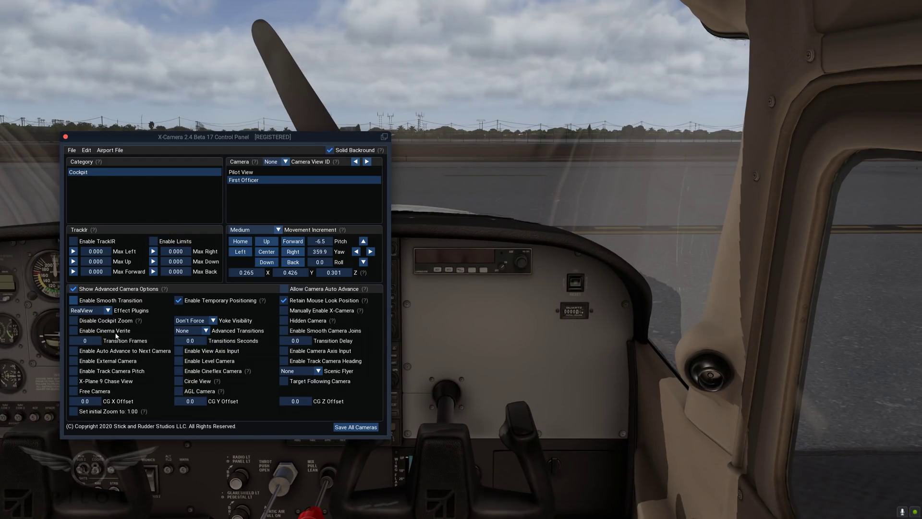
pyautogui.click(358, 427)
# Step: Test instant jumps between Pilot View and First Officer several times, ending on Pilot View
pyautogui.click(241, 172)
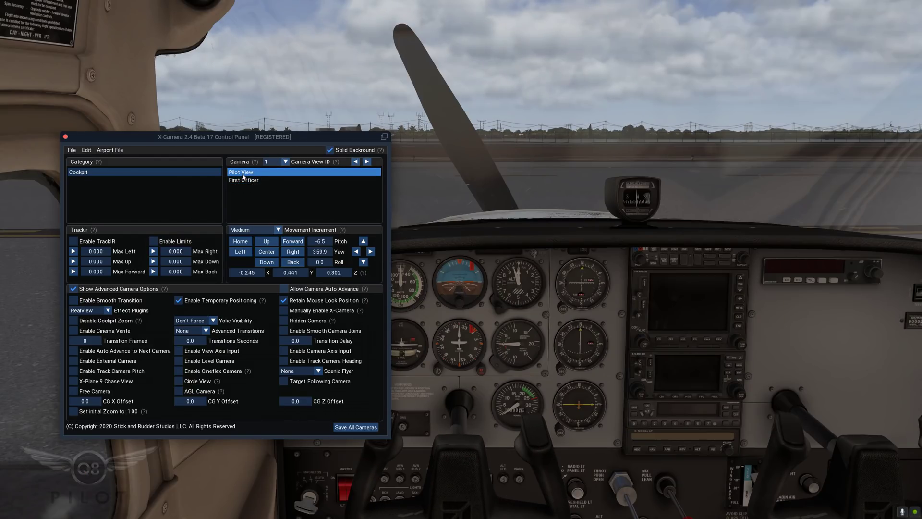
pyautogui.click(243, 180)
pyautogui.click(240, 172)
pyautogui.click(240, 180)
pyautogui.click(237, 173)
pyautogui.click(236, 179)
pyautogui.click(235, 173)
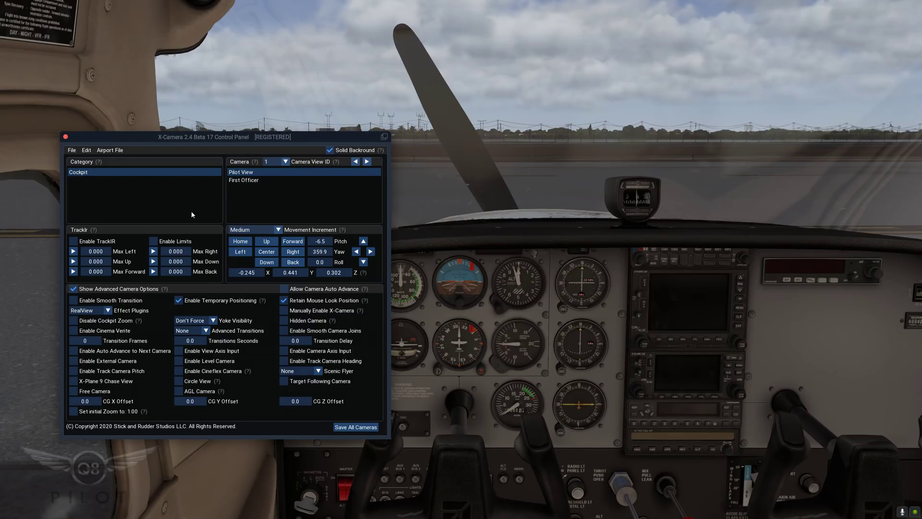
# Step: Turn smooth transitions back on for both Pilot View and First Officer, then save all cameras
pyautogui.click(71, 302)
pyautogui.click(241, 181)
pyautogui.click(73, 301)
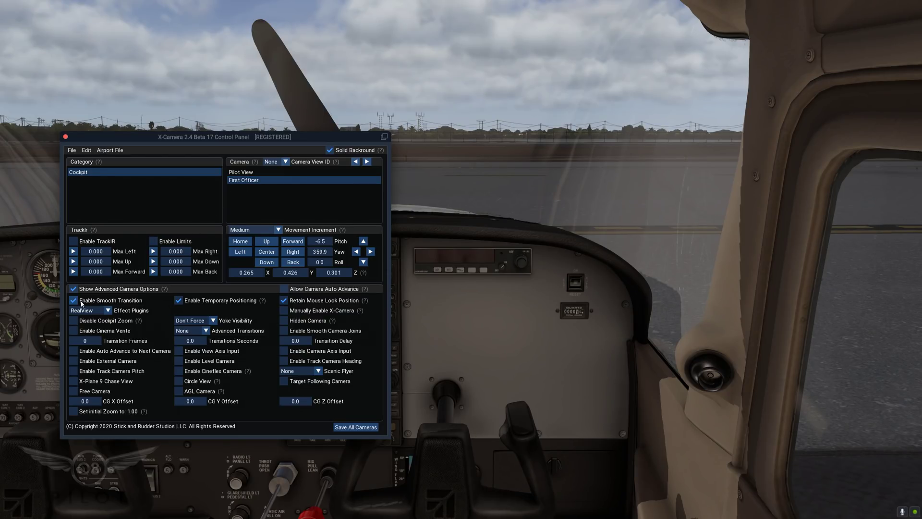
pyautogui.click(348, 426)
# Step: Set the transition duration to 0.5 seconds and save all cameras
pyautogui.click(197, 342)
pyautogui.write('.5')
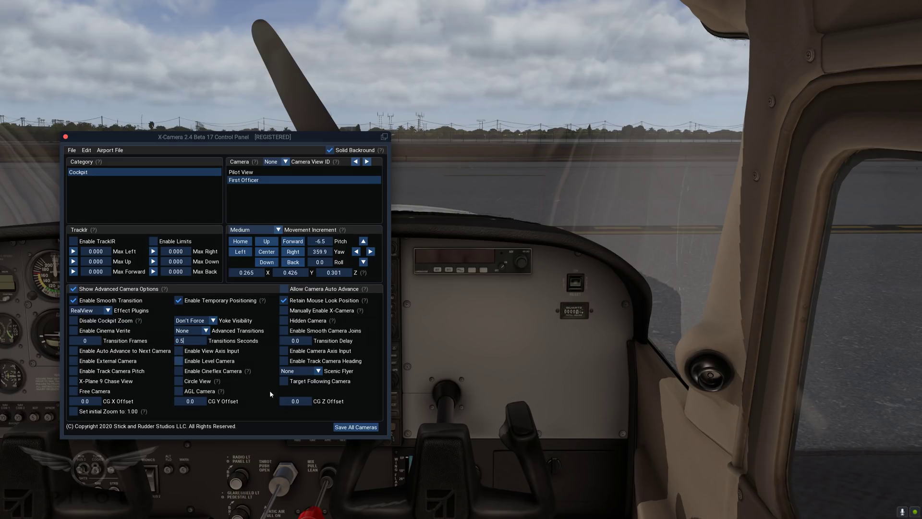
pyautogui.click(356, 427)
pyautogui.click(283, 172)
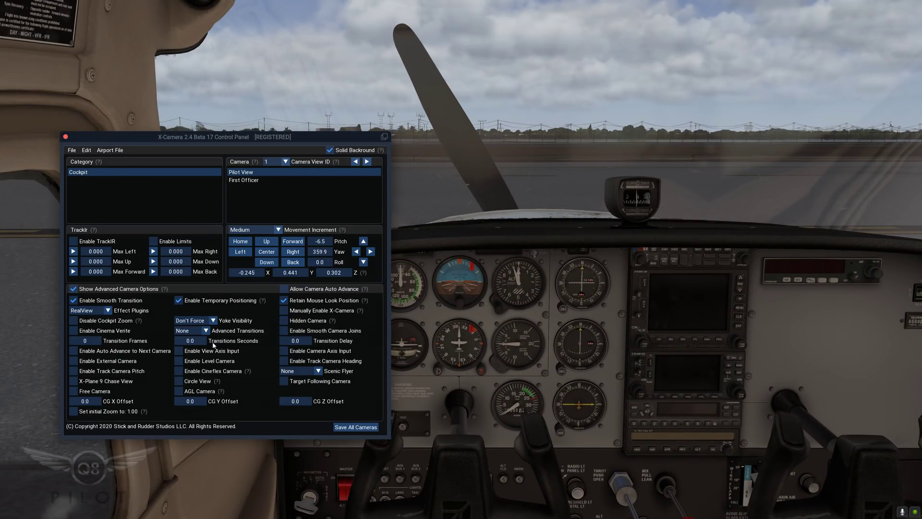
# Step: Confirm the 0.5-second transition time, then test gliding to First Officer and back to Pilot View
pyautogui.click(193, 341)
pyautogui.write('0')
pyautogui.click(355, 427)
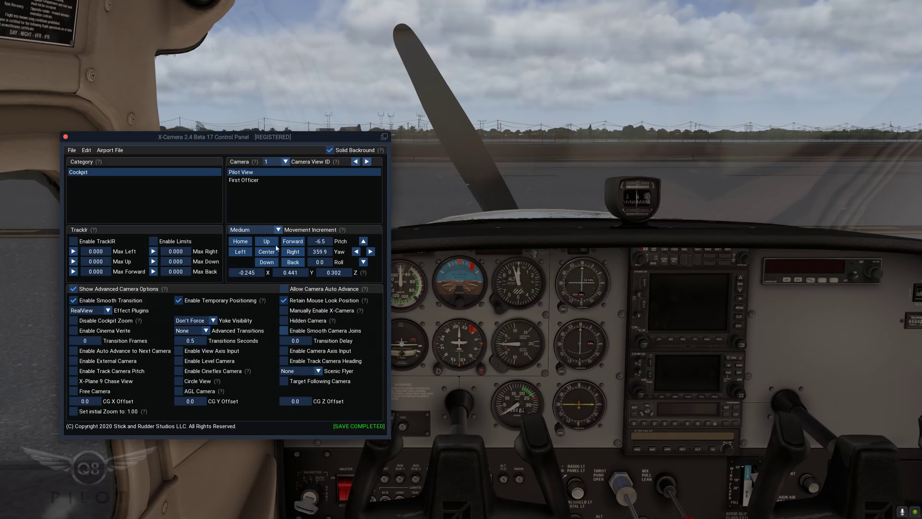
pyautogui.click(245, 180)
pyautogui.click(247, 172)
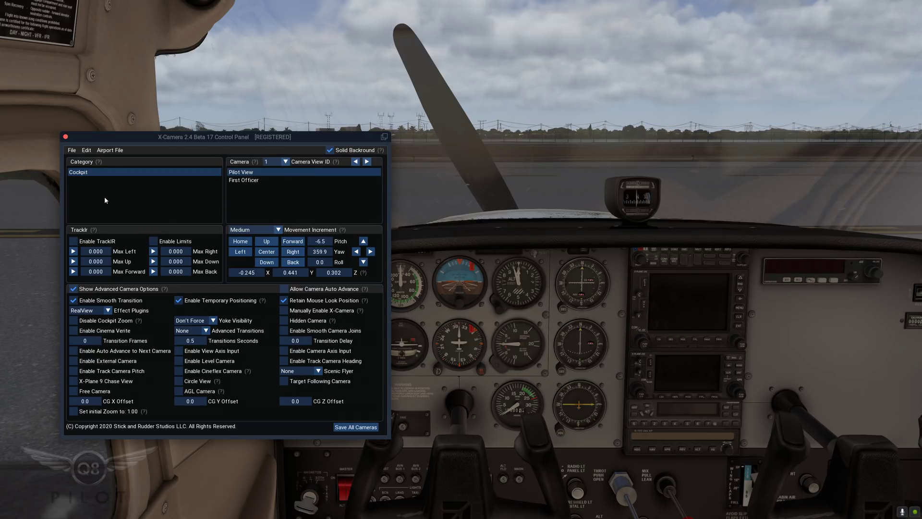
# Step: Add a new category at the end of the list and rename it 'External'
pyautogui.click(81, 162)
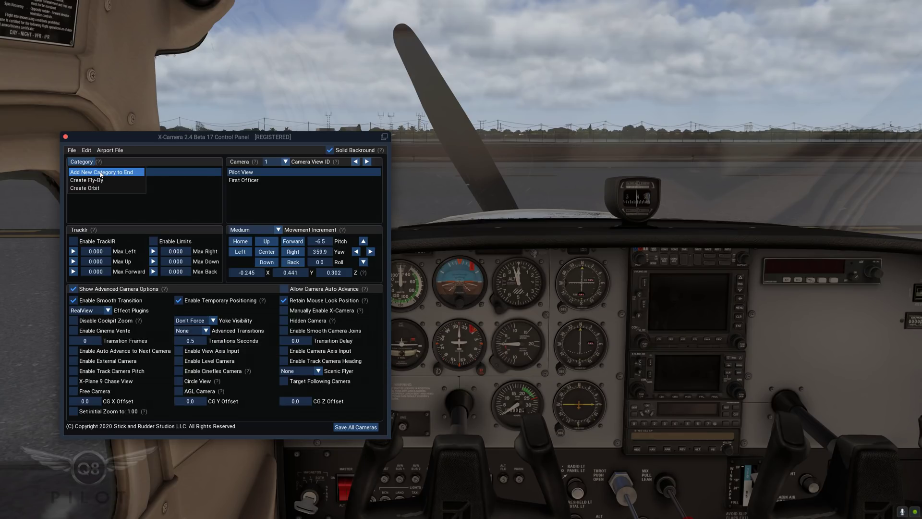
pyautogui.click(114, 173)
pyautogui.click(88, 182)
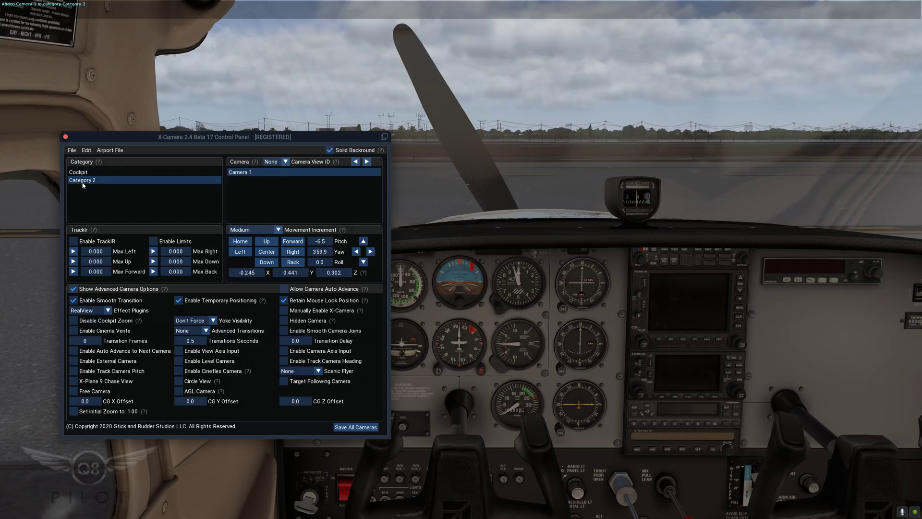
pyautogui.rightClick(83, 182)
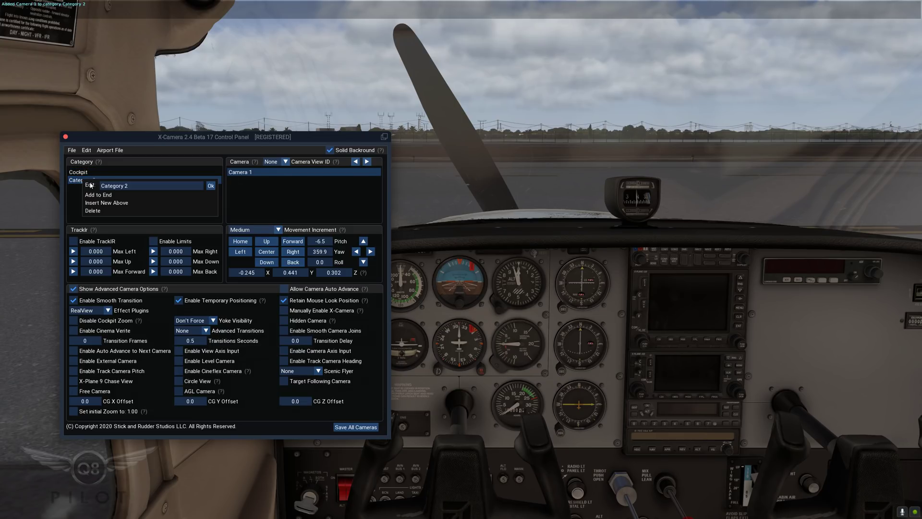
pyautogui.moveTo(133, 187); pyautogui.dragTo(99, 186)
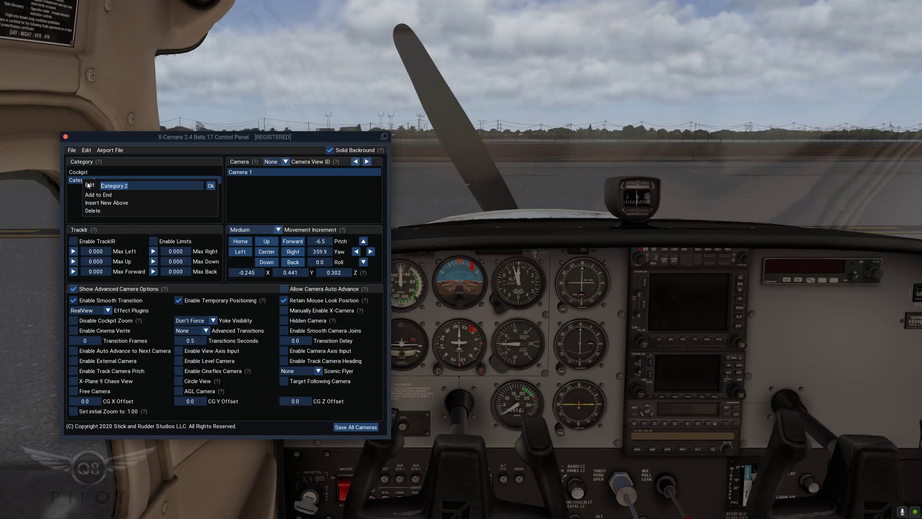
pyautogui.write('External')
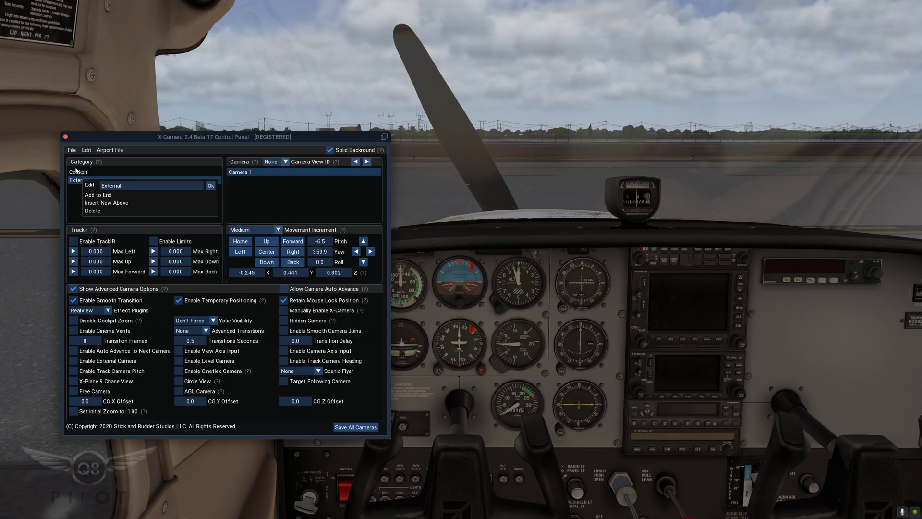
pyautogui.click(212, 185)
# Step: Rename the External category's Camera 1 to 'External View'
pyautogui.click(244, 174)
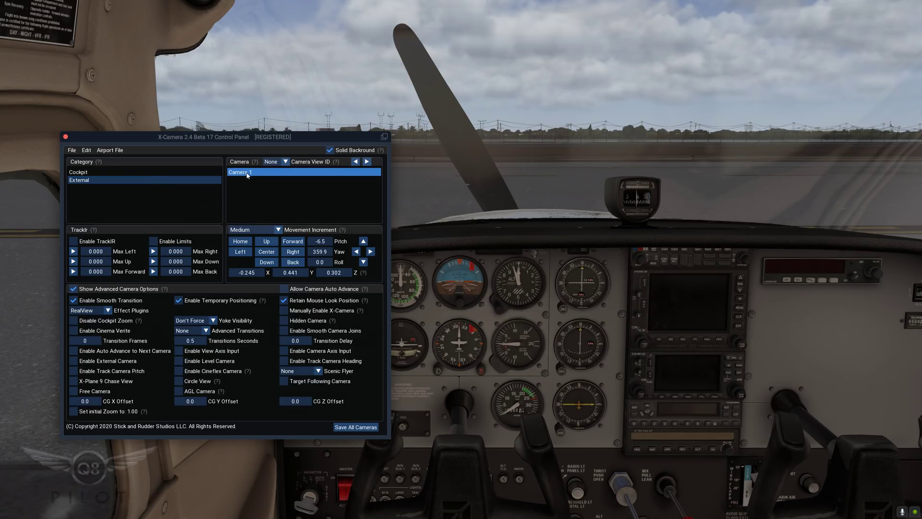
pyautogui.rightClick(248, 174)
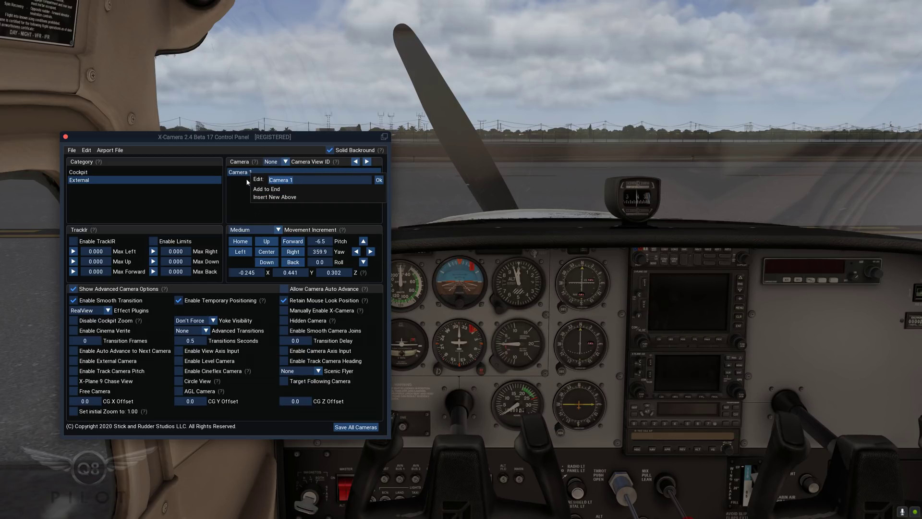
pyautogui.write('Exter')
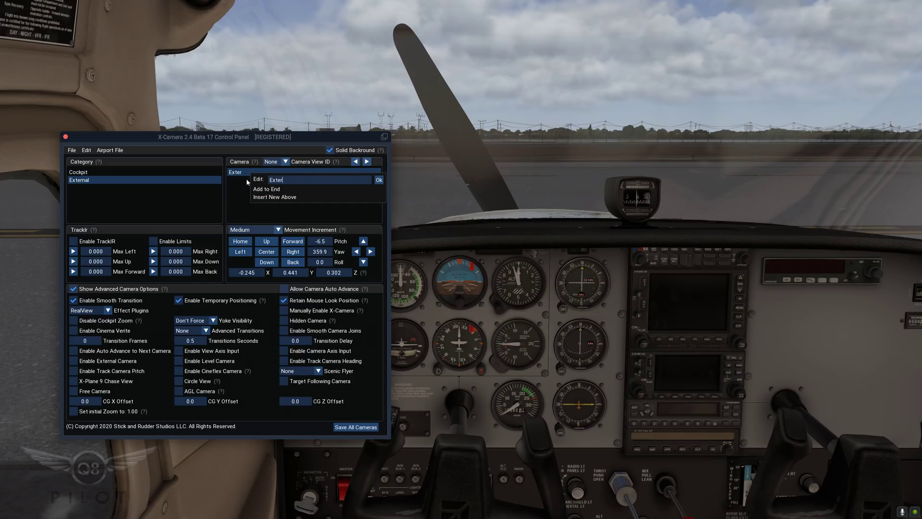
pyautogui.write('nal View')
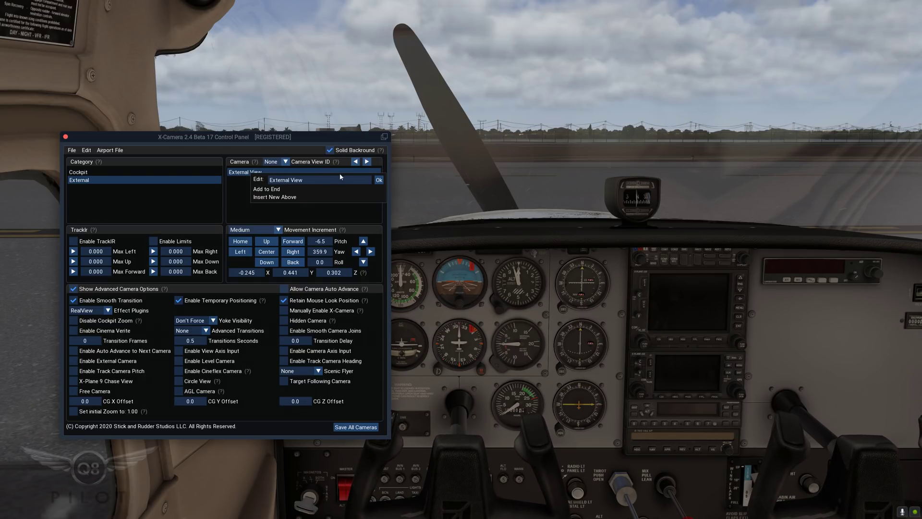
pyautogui.click(377, 177)
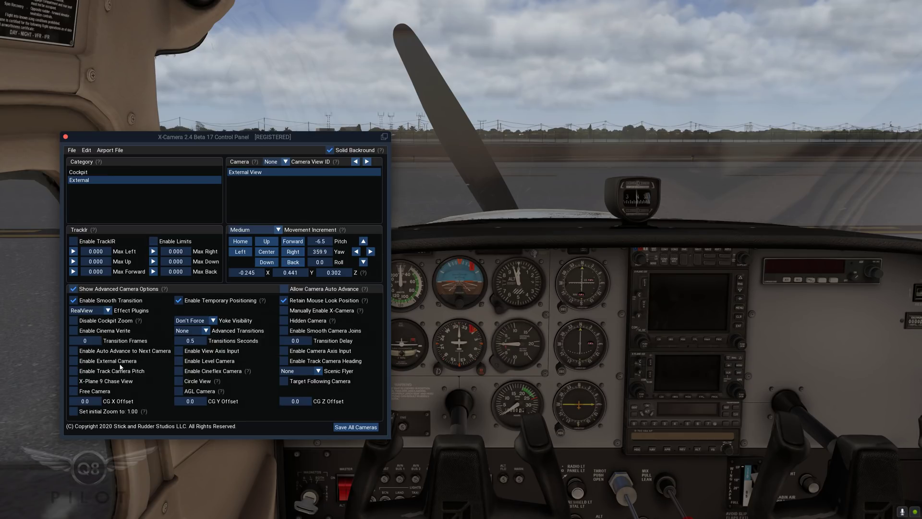
# Step: Enable External View as an outside camera aimed at the Cessna's side (yaw 51.2), and save all cameras
pyautogui.click(73, 361)
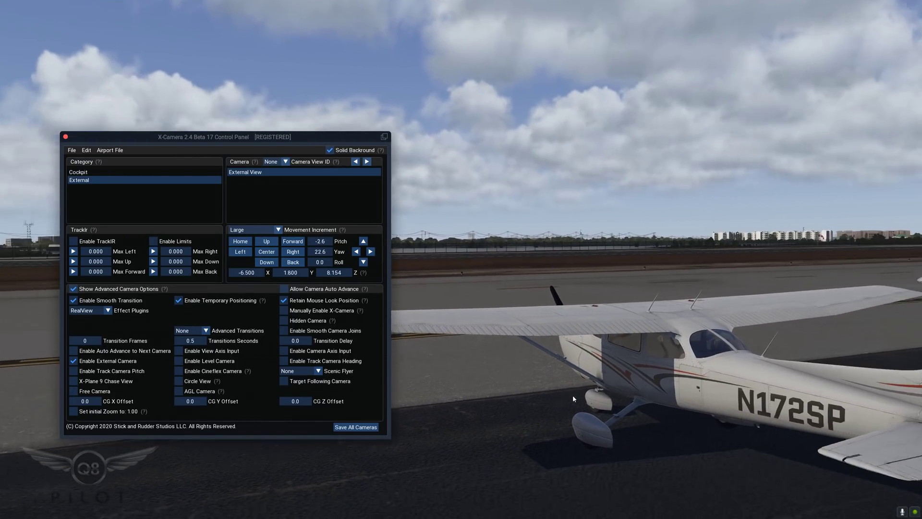
pyautogui.moveTo(576, 400); pyautogui.dragTo(623, 410)
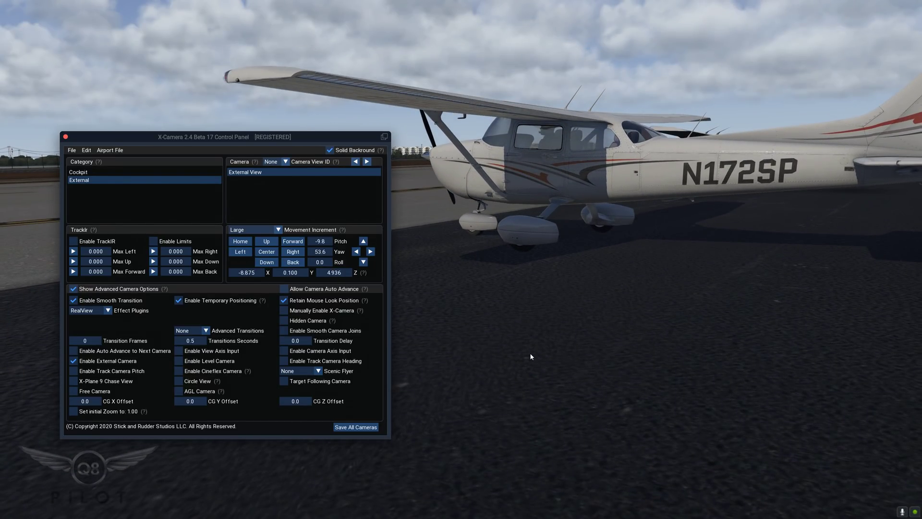
pyautogui.moveTo(529, 354); pyautogui.dragTo(524, 336)
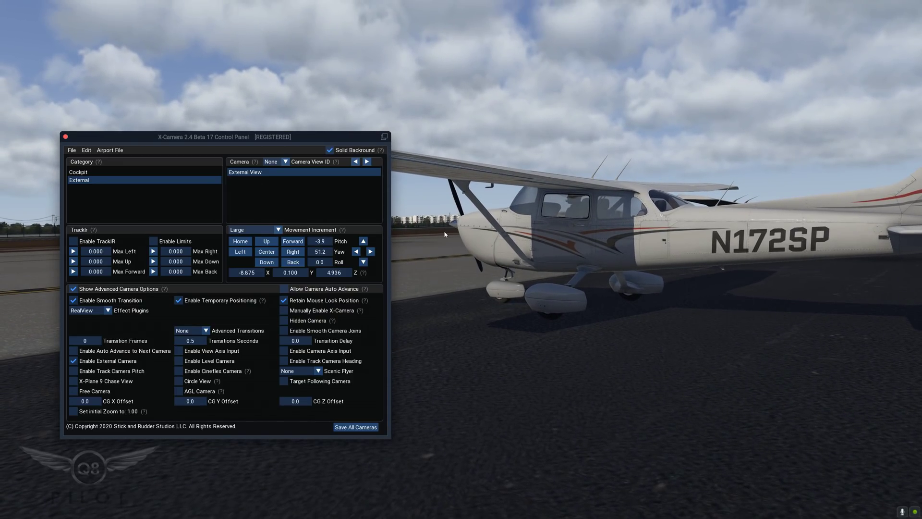
pyautogui.moveTo(338, 132); pyautogui.dragTo(389, 195)
pyautogui.click(406, 488)
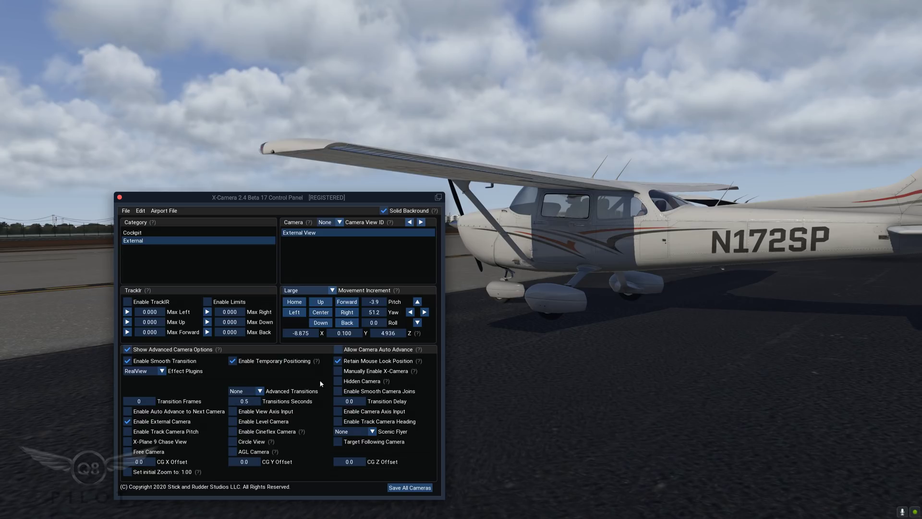
# Step: Switch between the Cockpit and External categories, then select the Pilot View camera
pyautogui.click(133, 233)
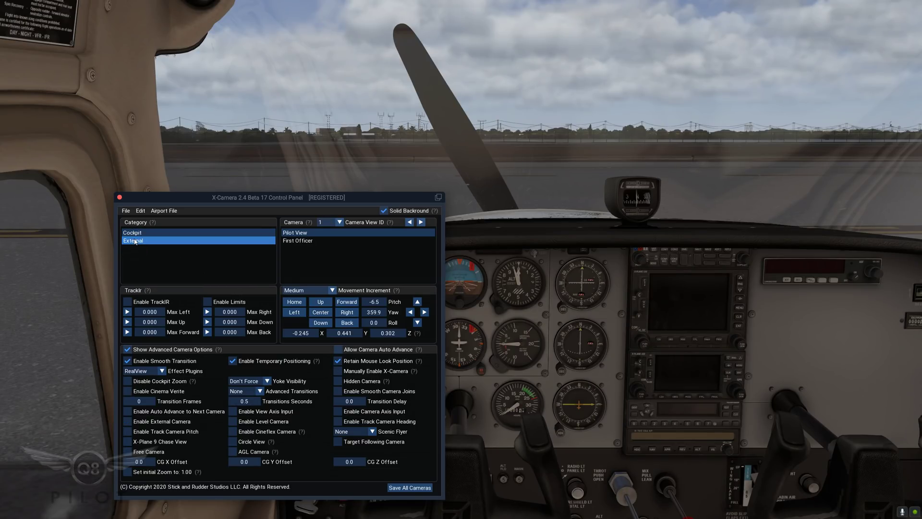
pyautogui.click(134, 240)
pyautogui.click(137, 234)
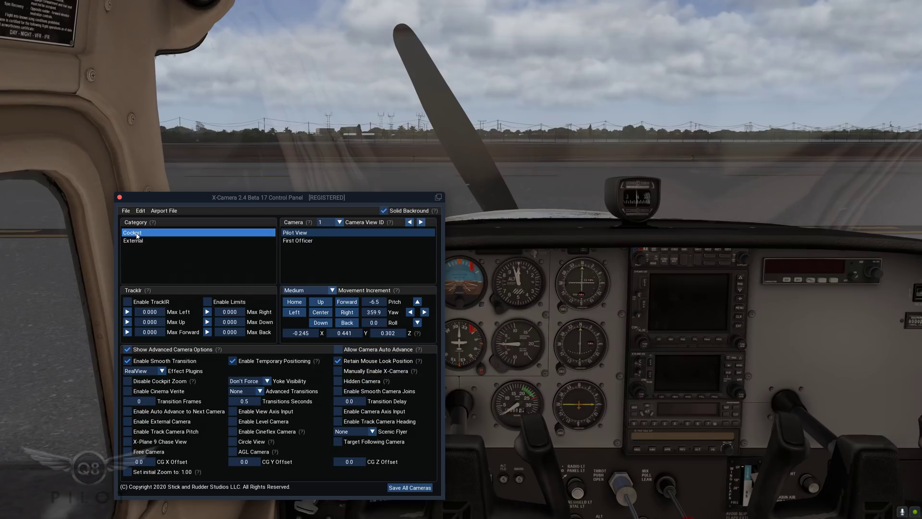
pyautogui.click(297, 234)
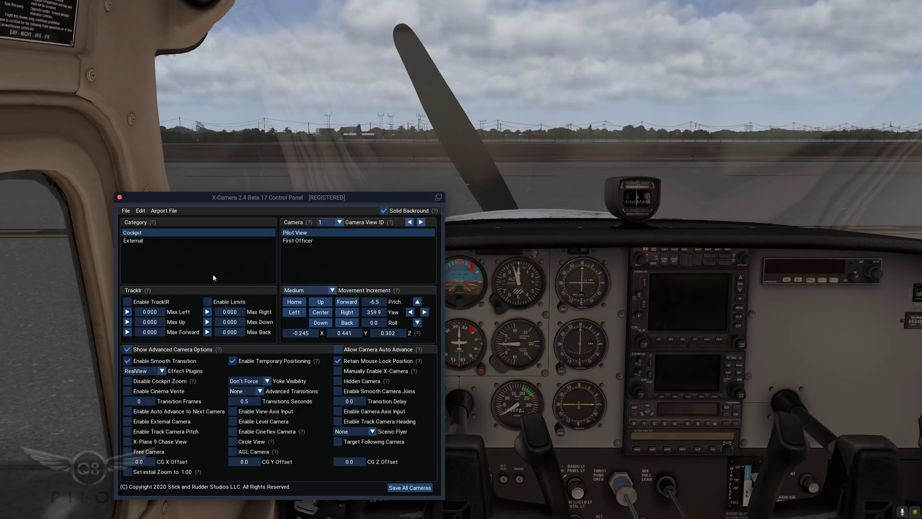
# Step: Cycle with Down/Up hotkeys through First Officer, Pilot View and External, ending back in the Cockpit cameras
pyautogui.press('Down')
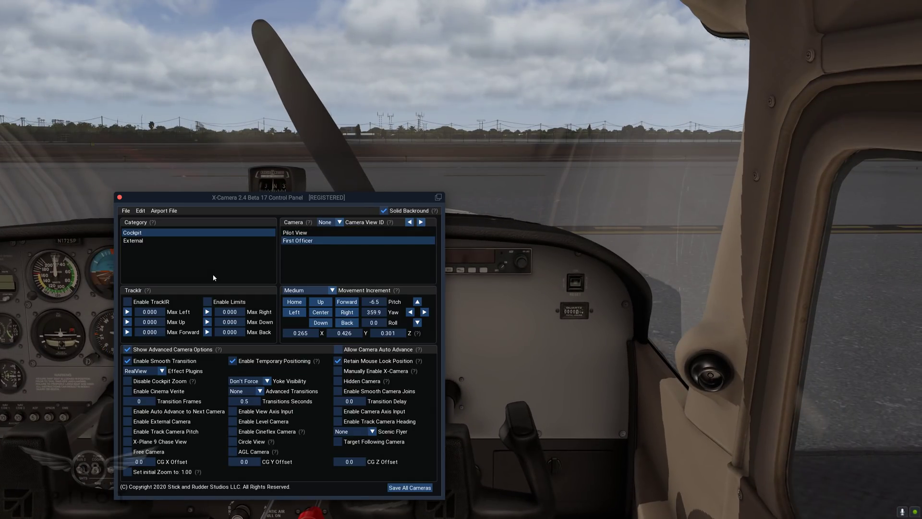
pyautogui.press('Up')
pyautogui.press('Down')
pyautogui.press('Up')
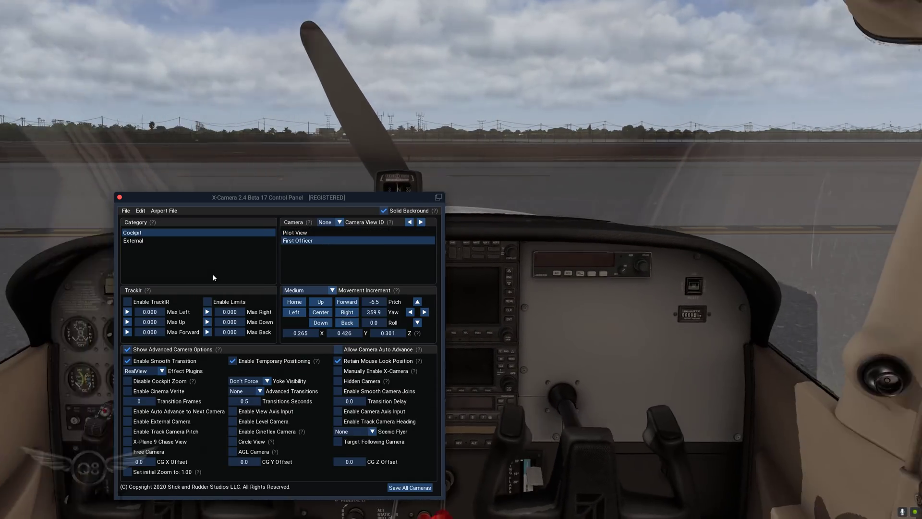
pyautogui.press('Down')
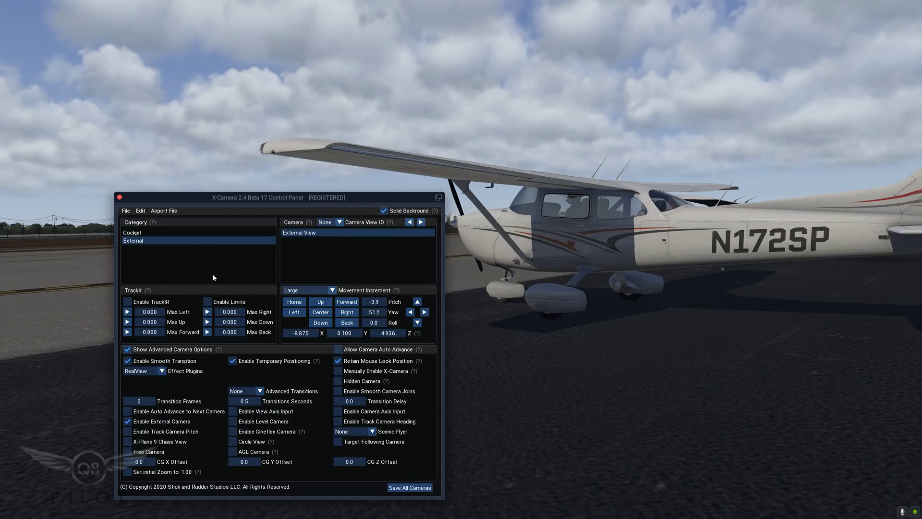
pyautogui.press('Up')
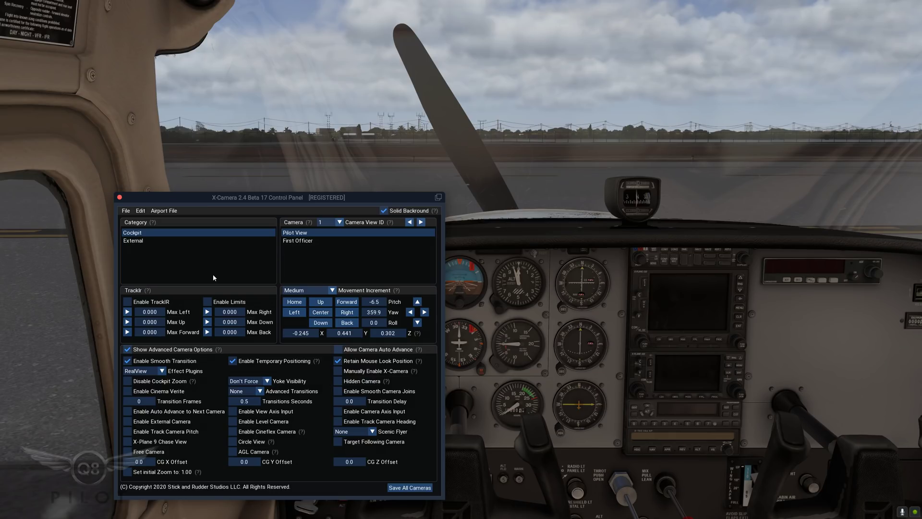
# Step: Show the External category's outside view of the Cessna and close the X-Camera control panel
pyautogui.click(188, 234)
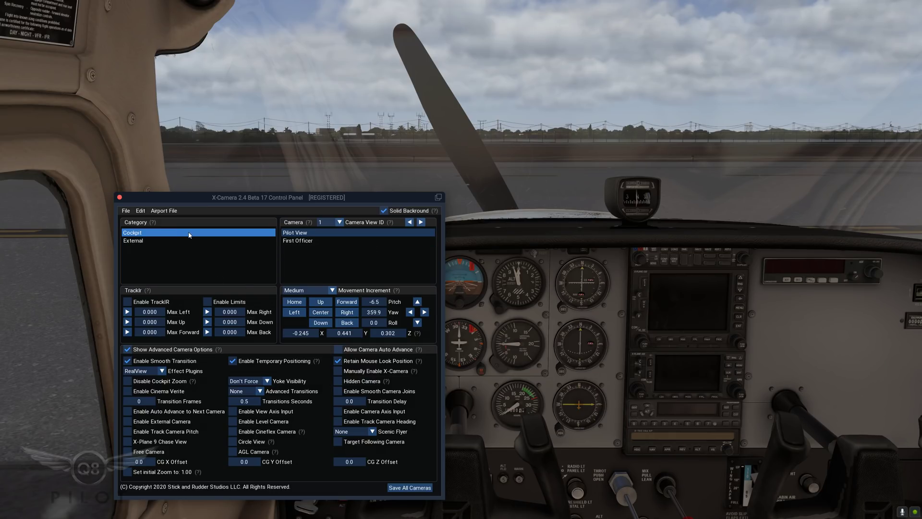
pyautogui.click(147, 241)
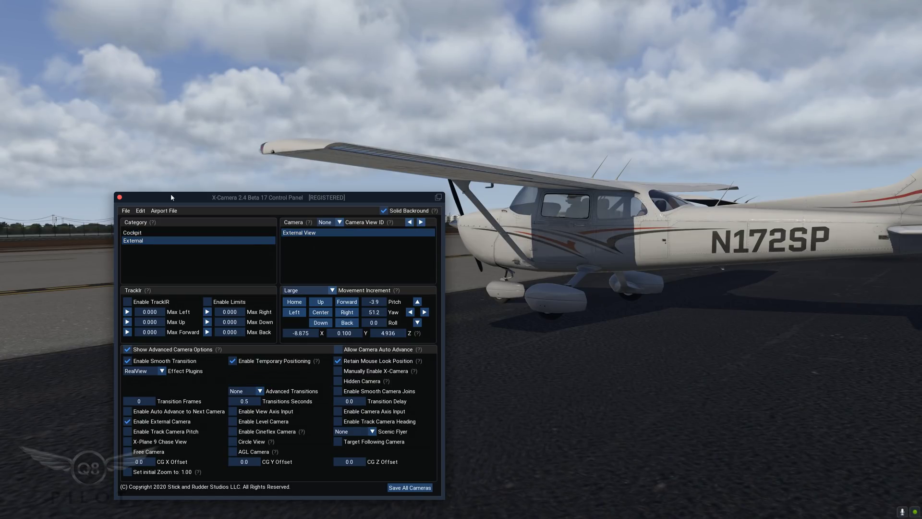
pyautogui.click(120, 197)
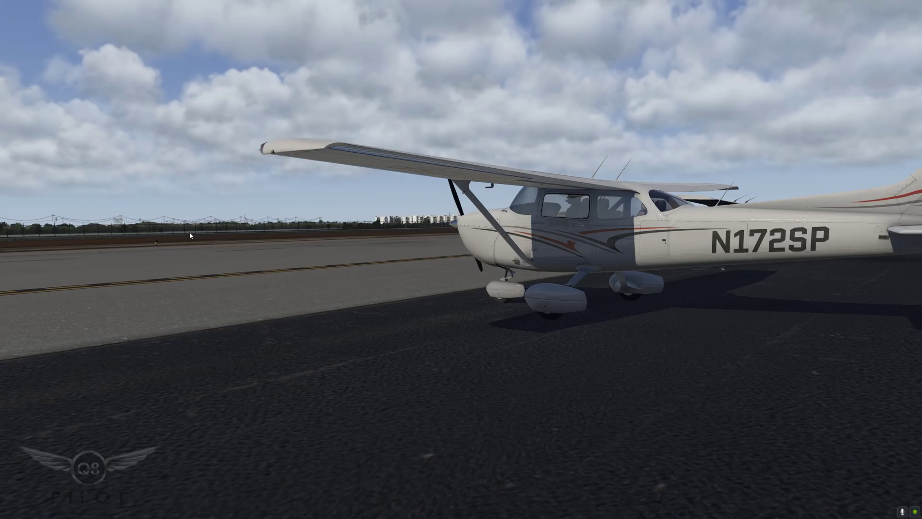